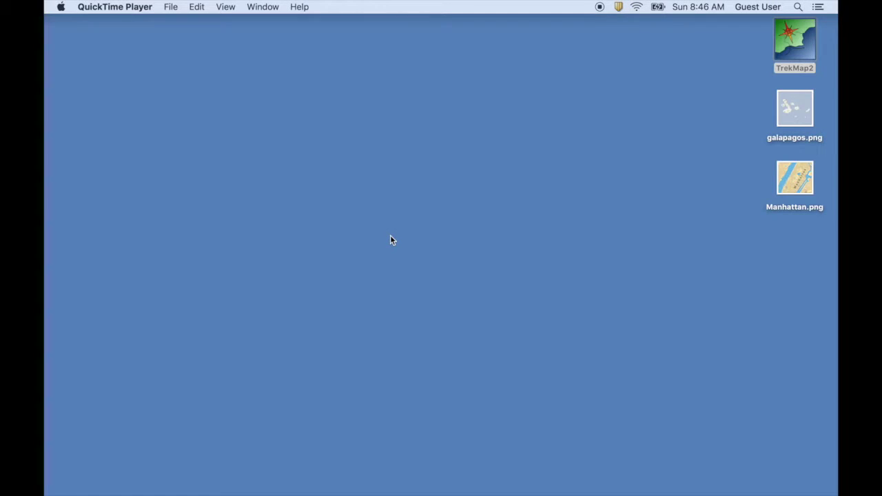
Launch TrekMap2 and create a new project.
{"action": "double_click", "coordinate": [789, 43]}
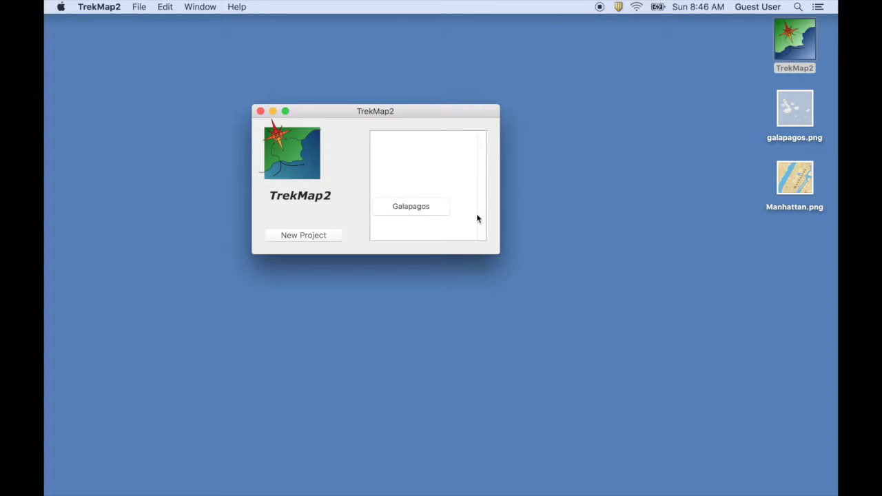
{"action": "left_click", "coordinate": [310, 236]}
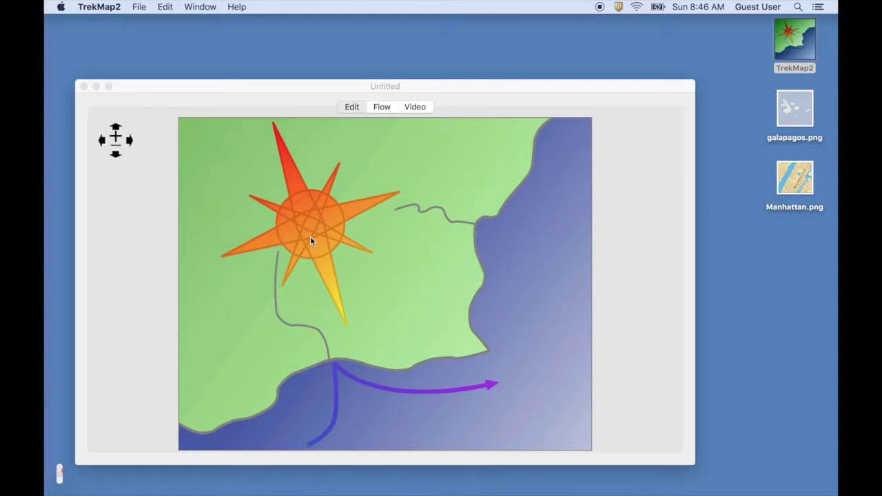
Load Manhattan.png from the Desktop as the project's map.
{"action": "key", "text": "super+m"}
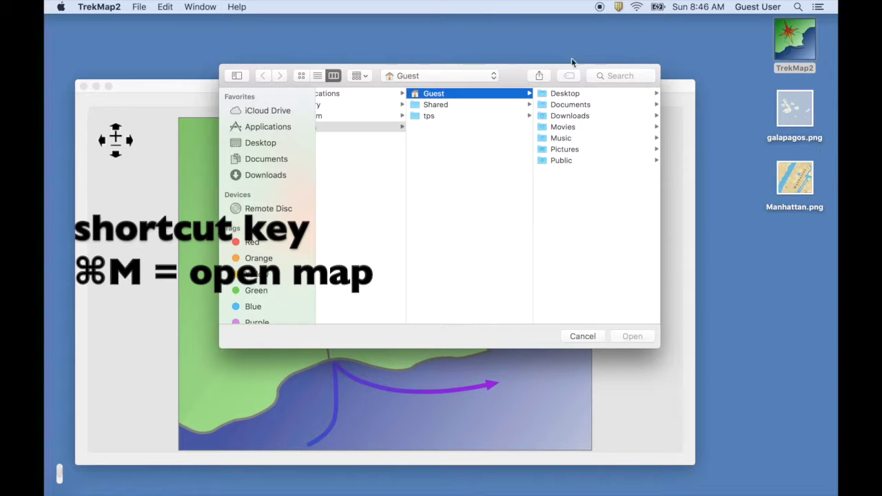
{"action": "left_click", "coordinate": [566, 95]}
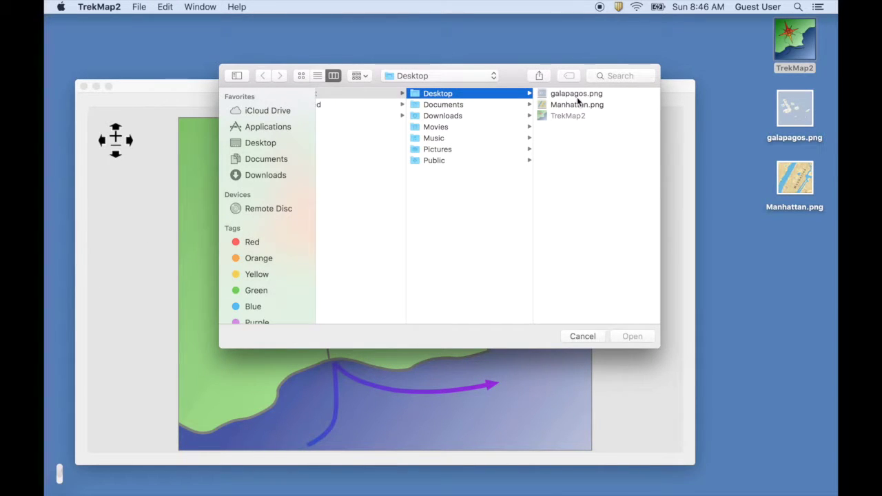
{"action": "left_click", "coordinate": [576, 105]}
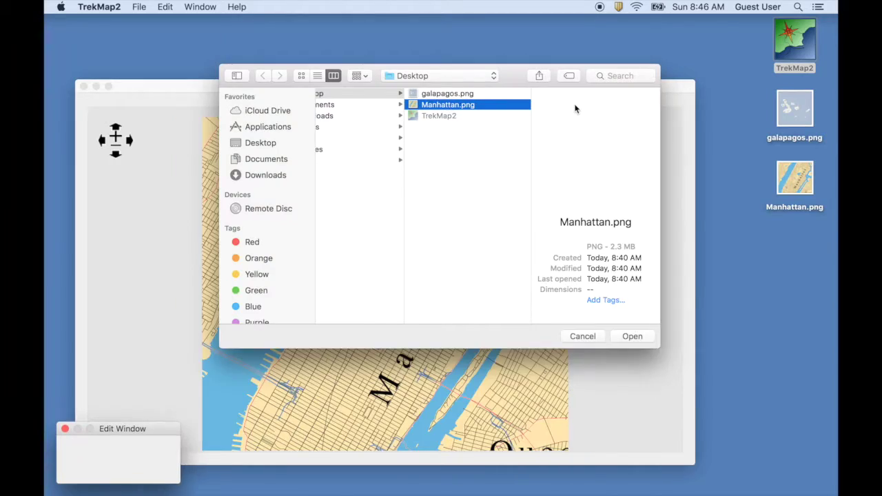
{"action": "key", "text": "Return"}
Start a new path on the southern part of the Manhattan map and switch it to angular points.
{"action": "left_click_drag", "start_coordinate": [497, 82], "coordinate": [550, 30]}
{"action": "left_click", "coordinate": [168, 80]}
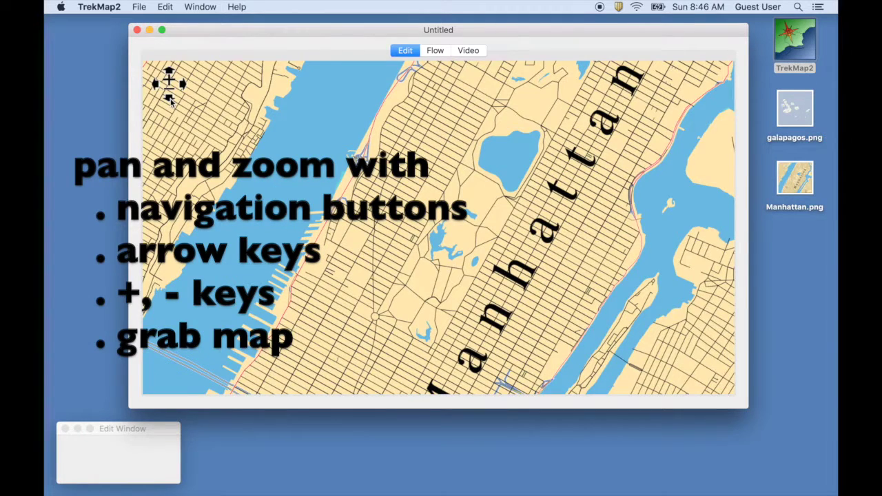
{"action": "left_click", "coordinate": [170, 99]}
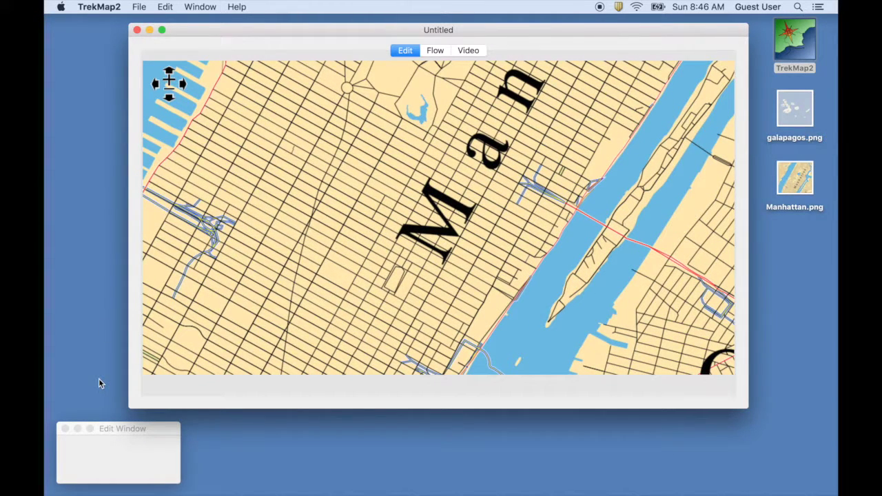
{"action": "key", "text": "super+p"}
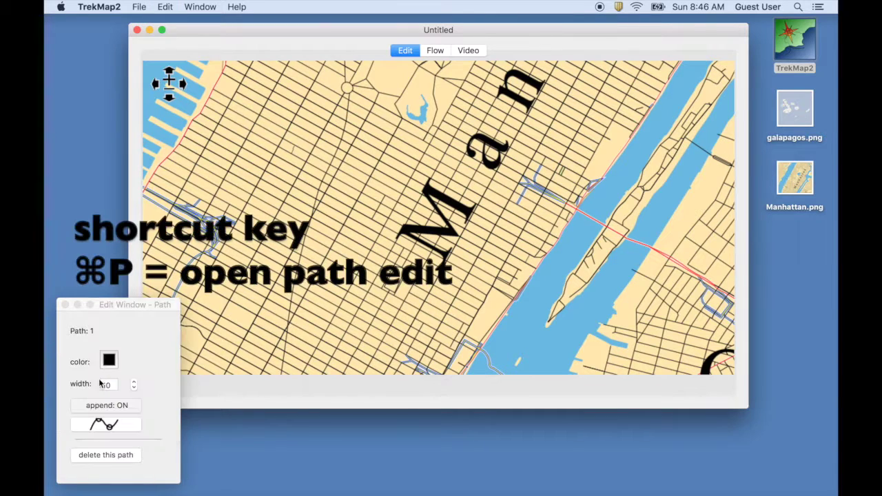
{"action": "left_click", "coordinate": [109, 428]}
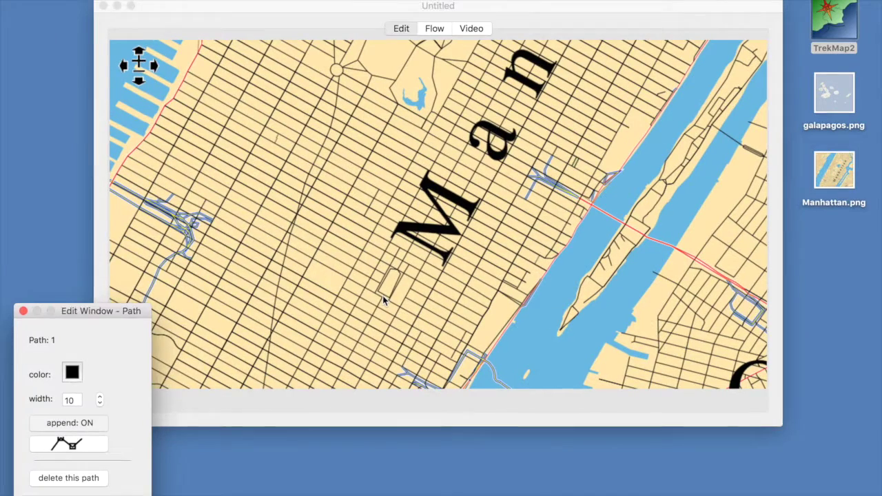
Place five angular path points from the small rectangular block below the letter M, west and up the avenue to the park's southern edge.
{"action": "left_click", "coordinate": [388, 290]}
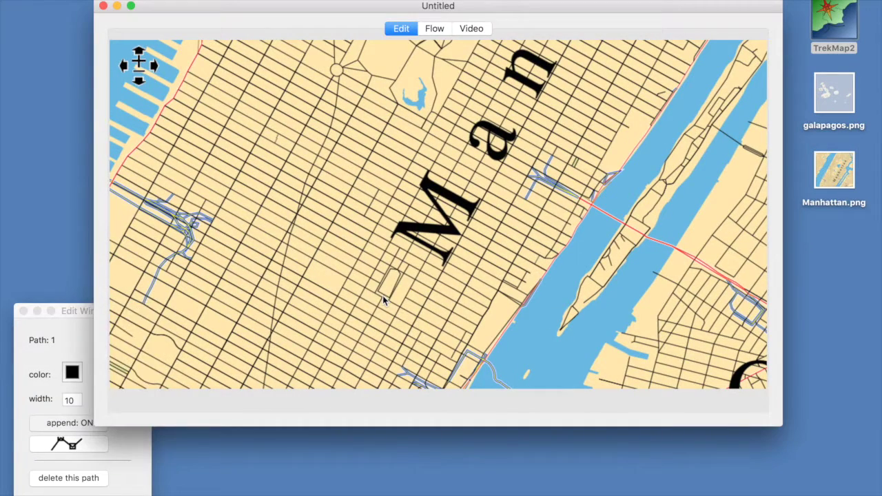
{"action": "left_click", "coordinate": [288, 244]}
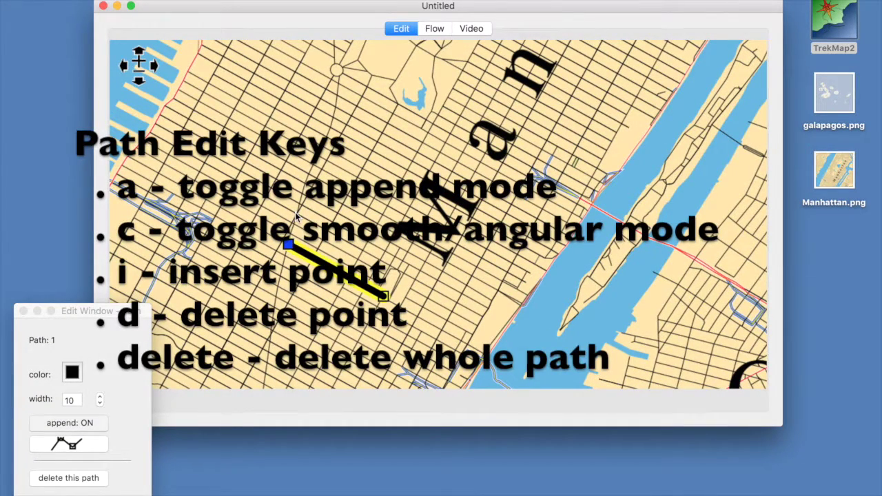
{"action": "left_click", "coordinate": [295, 212]}
{"action": "left_click", "coordinate": [366, 86]}
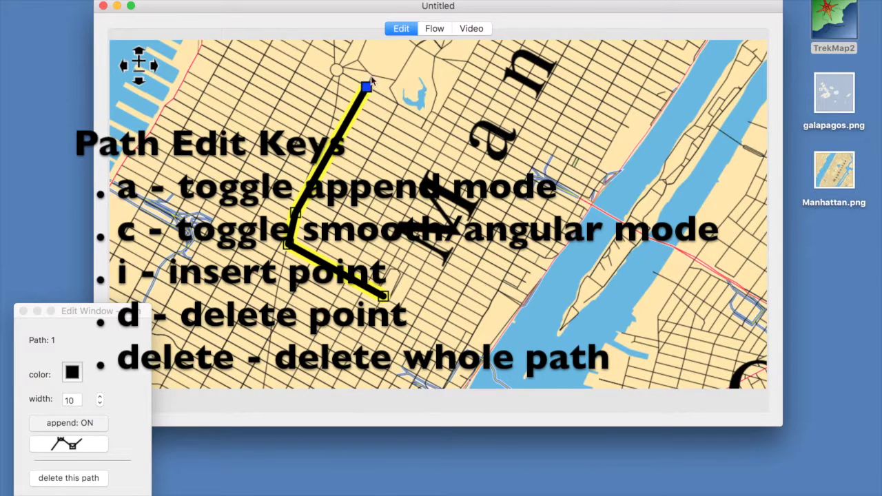
{"action": "left_click", "coordinate": [373, 74]}
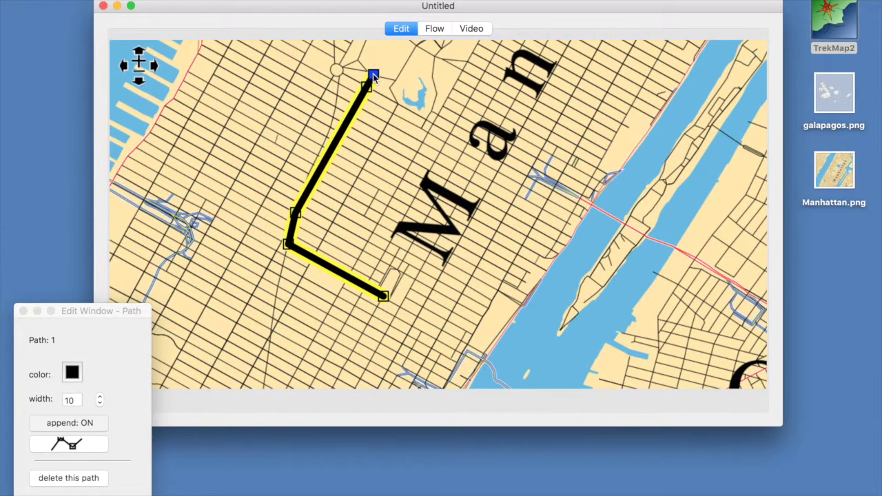
Switch the path to smooth points and extend it with seven points along the park road, past the small lakes' eastern side.
{"action": "left_click", "coordinate": [69, 444]}
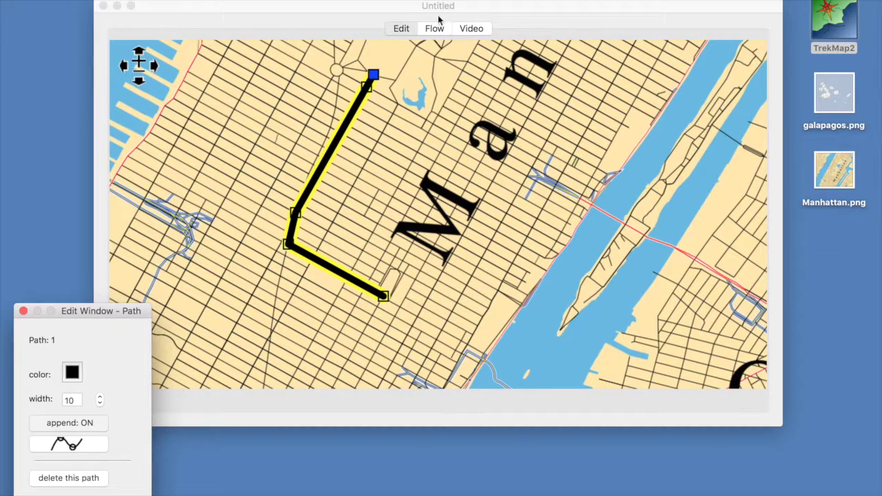
{"action": "left_click", "coordinate": [402, 8]}
{"action": "key", "text": "Up"}
{"action": "left_click", "coordinate": [395, 216]}
{"action": "left_click", "coordinate": [417, 185]}
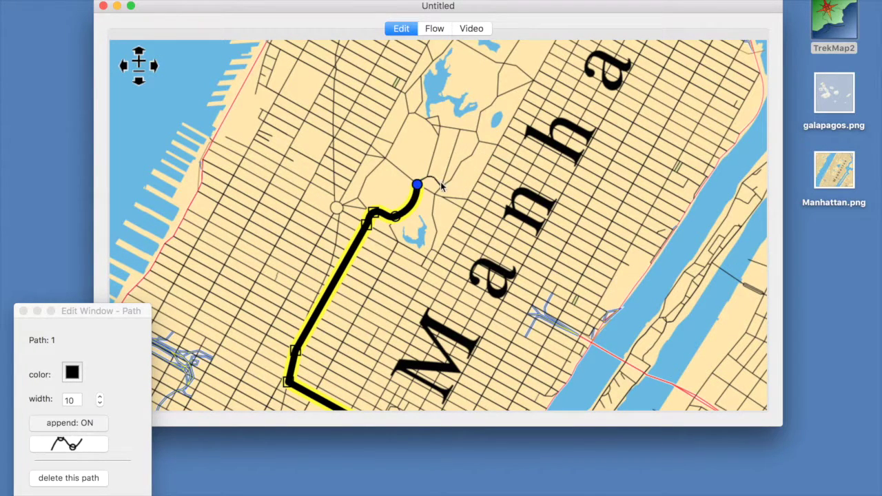
{"action": "left_click", "coordinate": [443, 182]}
{"action": "left_click", "coordinate": [461, 162]}
{"action": "left_click", "coordinate": [480, 139]}
{"action": "left_click", "coordinate": [477, 129]}
{"action": "left_click", "coordinate": [499, 94]}
Continue the smooth path north along the eastern side of the large lake and around the park's northern end.
{"action": "key", "text": "Up"}
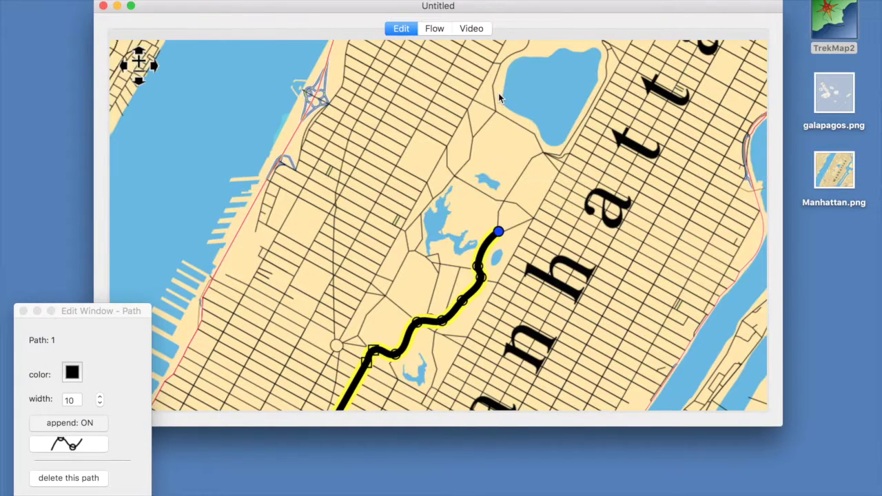
{"action": "left_click", "coordinate": [544, 149]}
{"action": "key", "text": "Up"}
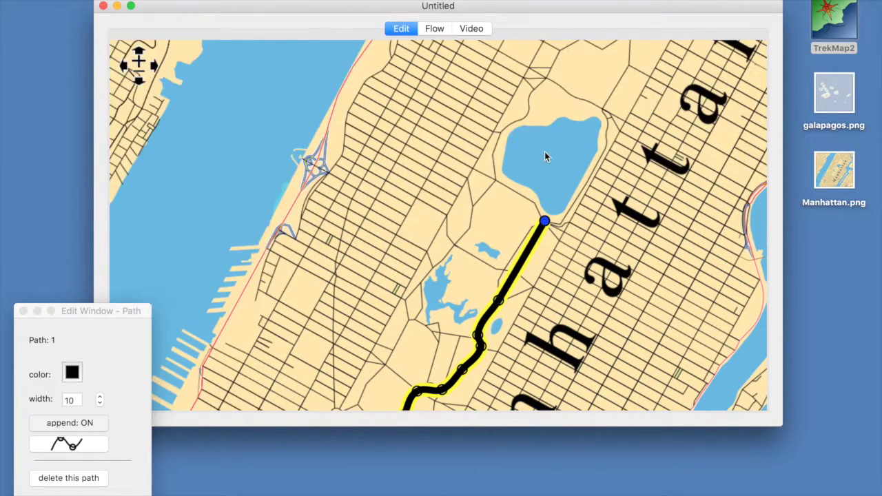
{"action": "left_click", "coordinate": [605, 142]}
{"action": "left_click", "coordinate": [626, 66]}
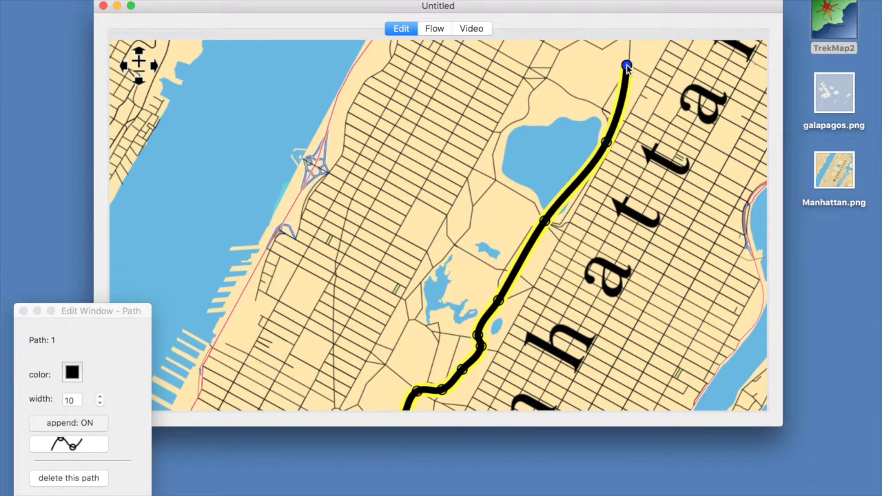
{"action": "key", "text": "Up"}
{"action": "left_click", "coordinate": [641, 93]}
{"action": "left_click", "coordinate": [634, 54]}
{"action": "key", "text": "Up"}
{"action": "left_click", "coordinate": [597, 105]}
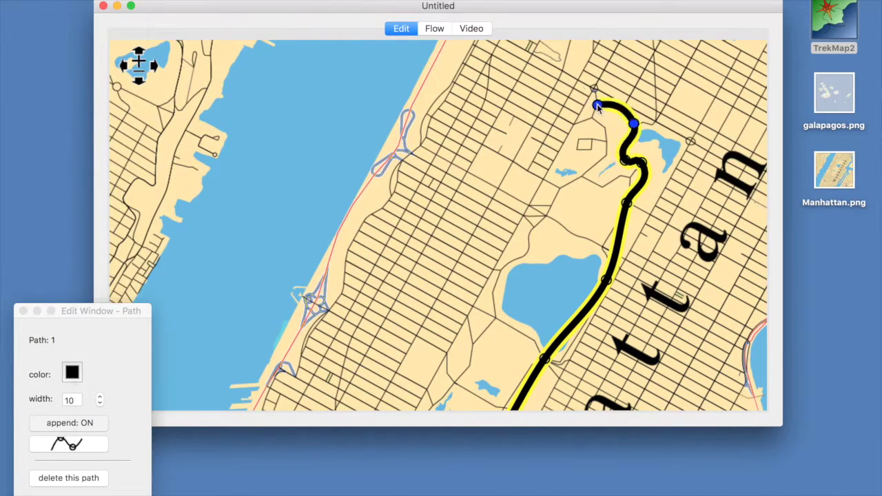
Extend the smooth path with nine points down the park's western side to the traffic circle at its southwest corner.
{"action": "left_click", "coordinate": [604, 148]}
{"action": "left_click", "coordinate": [554, 197]}
{"action": "left_click", "coordinate": [514, 259]}
{"action": "left_click", "coordinate": [492, 317]}
{"action": "key", "text": "Down"}
{"action": "key", "text": "Down"}
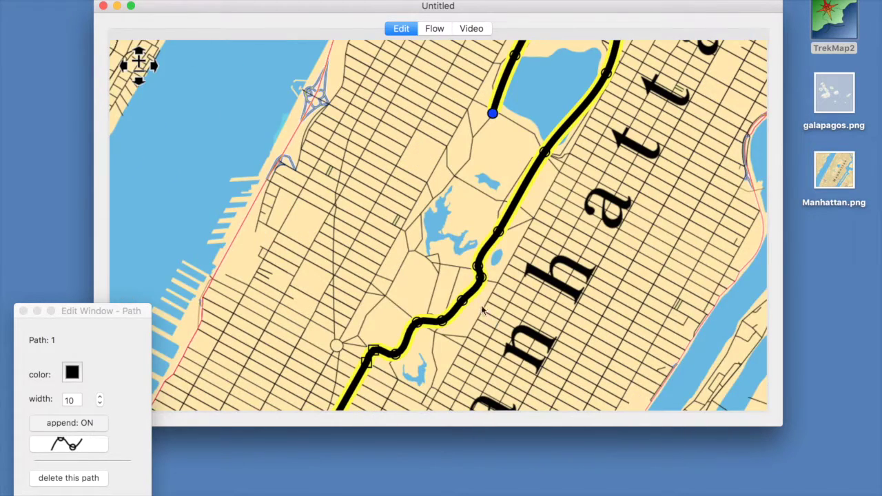
{"action": "left_click", "coordinate": [429, 201]}
{"action": "left_click", "coordinate": [403, 239]}
{"action": "left_click", "coordinate": [381, 297]}
{"action": "left_click", "coordinate": [357, 334]}
{"action": "left_click", "coordinate": [337, 346]}
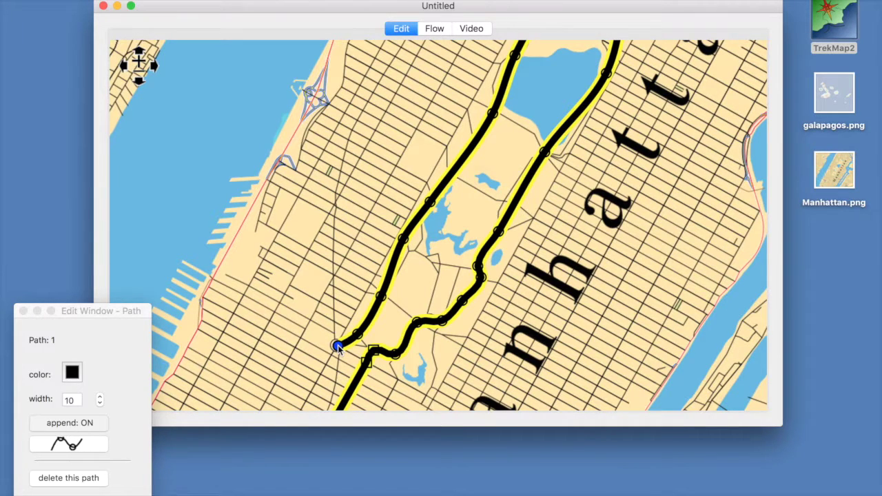
Turn off append mode and insert a point on the eastern leg south of the large lake, moving it onto the road.
{"action": "left_click", "coordinate": [62, 423]}
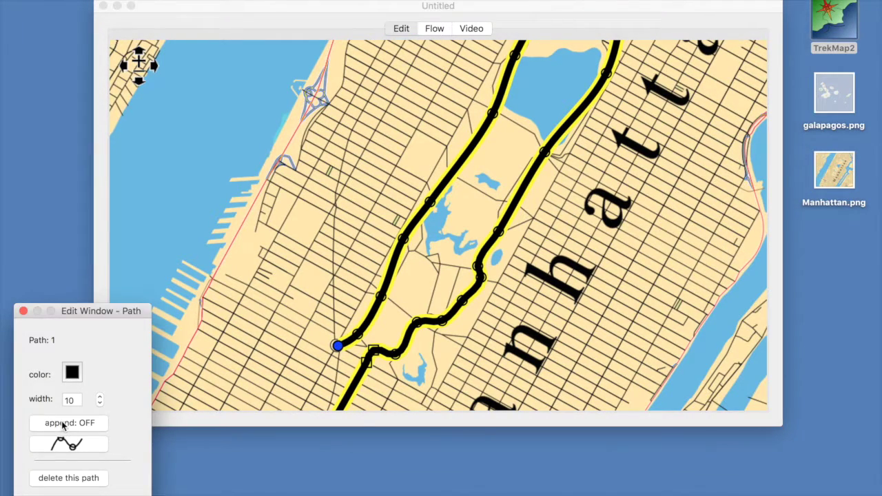
{"action": "left_click", "coordinate": [500, 234]}
{"action": "key", "text": "i"}
{"action": "left_click_drag", "start_coordinate": [521, 191], "coordinate": [504, 204]}
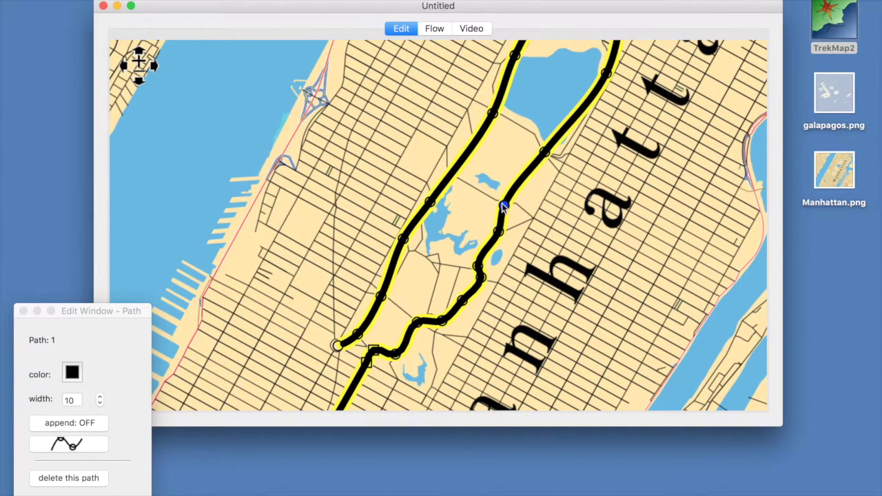
Insert a point beside the large lake's northeast corner, and shift the path's northernmost point slightly east onto the road.
{"action": "scroll", "coordinate": [503, 201], "scroll_direction": "up", "scroll_amount": 5}
{"action": "left_click", "coordinate": [606, 210]}
{"action": "key", "text": "i"}
{"action": "left_click_drag", "start_coordinate": [616, 175], "coordinate": [605, 181]}
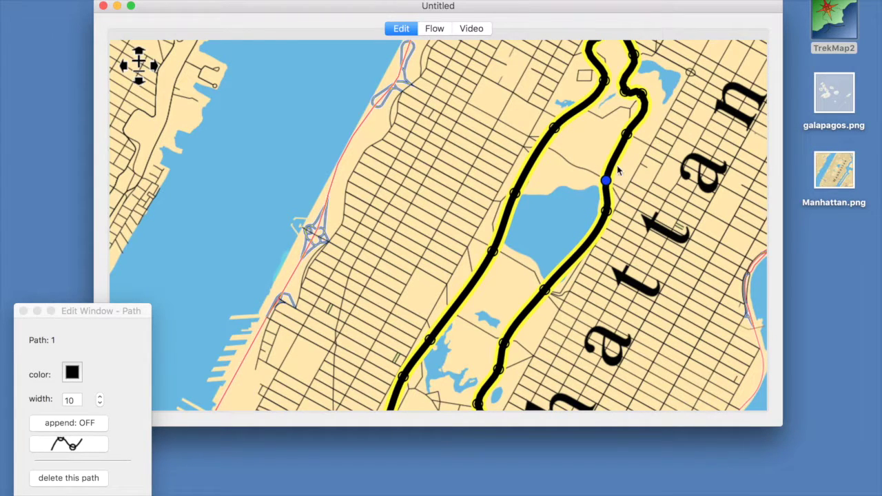
{"action": "key", "text": "Up"}
{"action": "left_click_drag", "start_coordinate": [596, 104], "coordinate": [605, 105]}
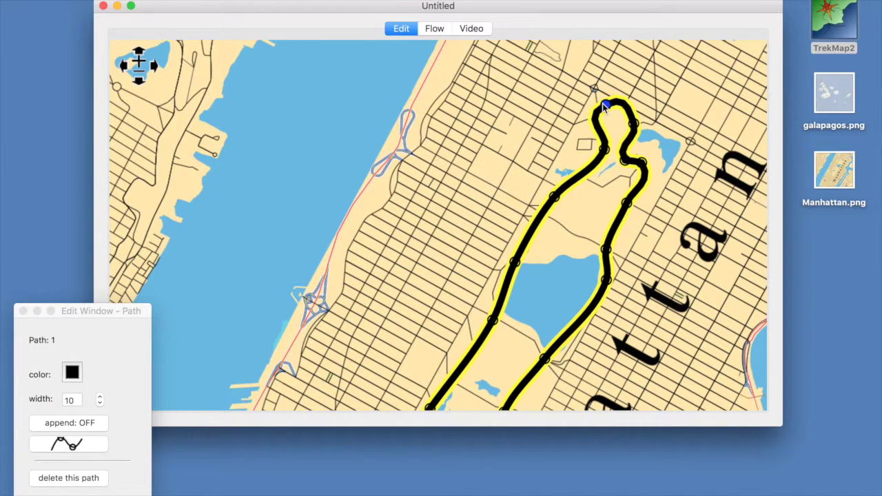
Insert two points on the path's western leg, one beside the large lake and one above the small lakes, fitting them to the road.
{"action": "key", "text": "Down"}
{"action": "left_click_drag", "start_coordinate": [515, 193], "coordinate": [499, 211]}
{"action": "key", "text": "Down"}
{"action": "key", "text": "Down"}
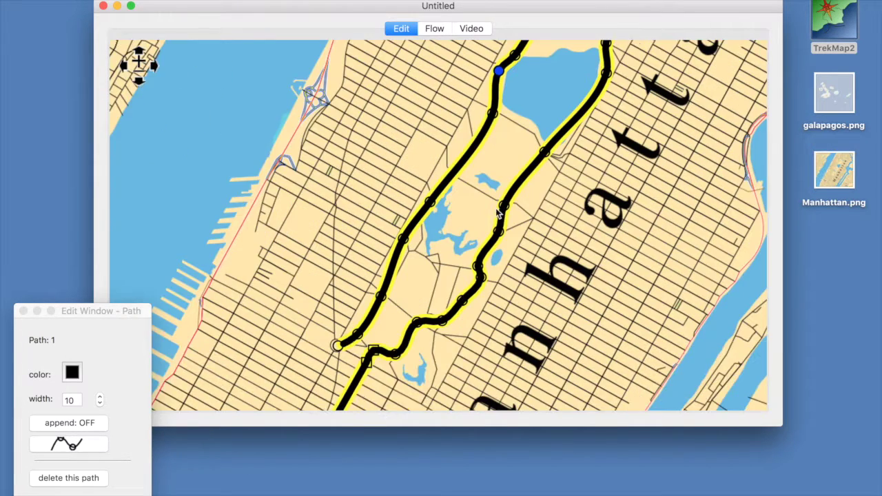
{"action": "left_click_drag", "start_coordinate": [460, 157], "coordinate": [454, 178]}
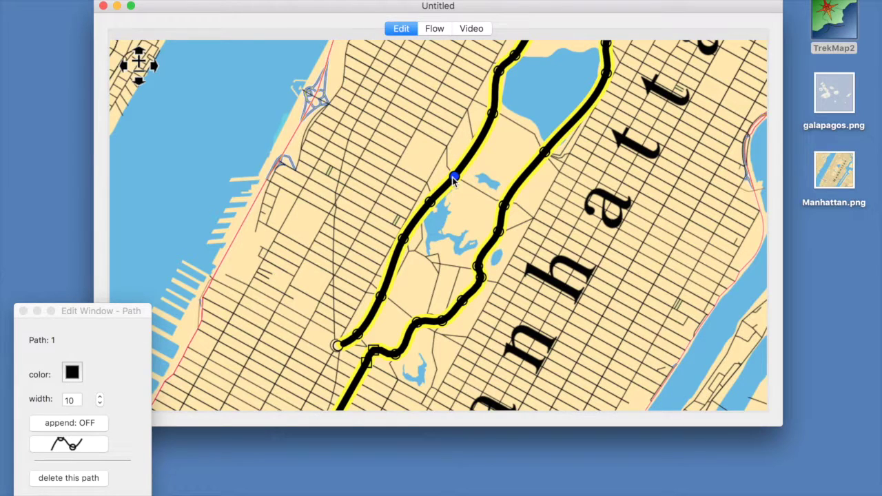
Change the path color to Blue from the Apple color palette.
{"action": "left_click", "coordinate": [72, 372]}
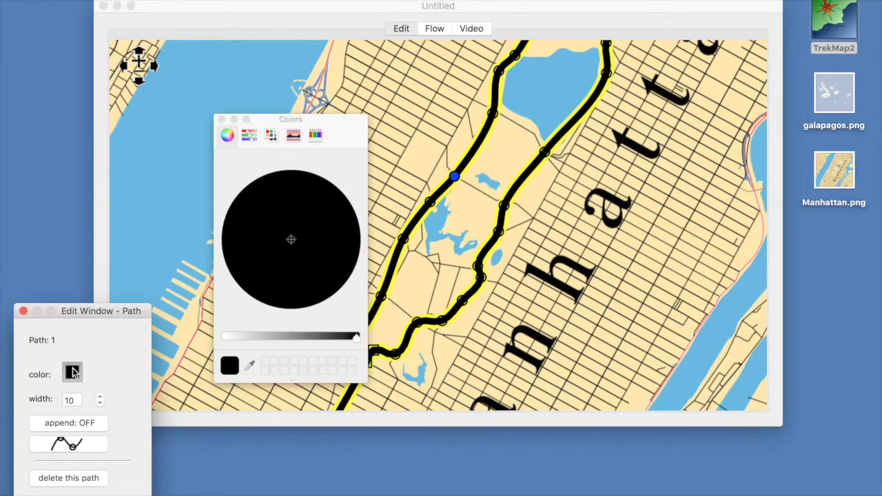
{"action": "left_click", "coordinate": [247, 135]}
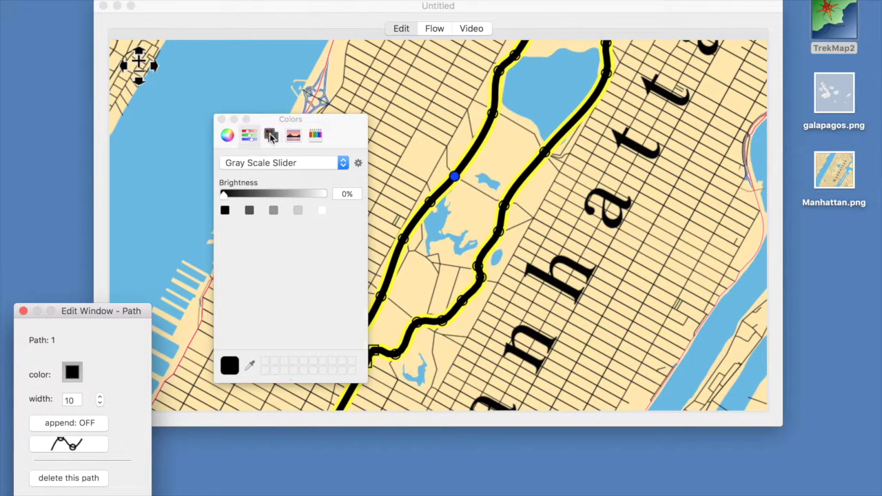
{"action": "left_click", "coordinate": [271, 135]}
{"action": "left_click", "coordinate": [227, 222]}
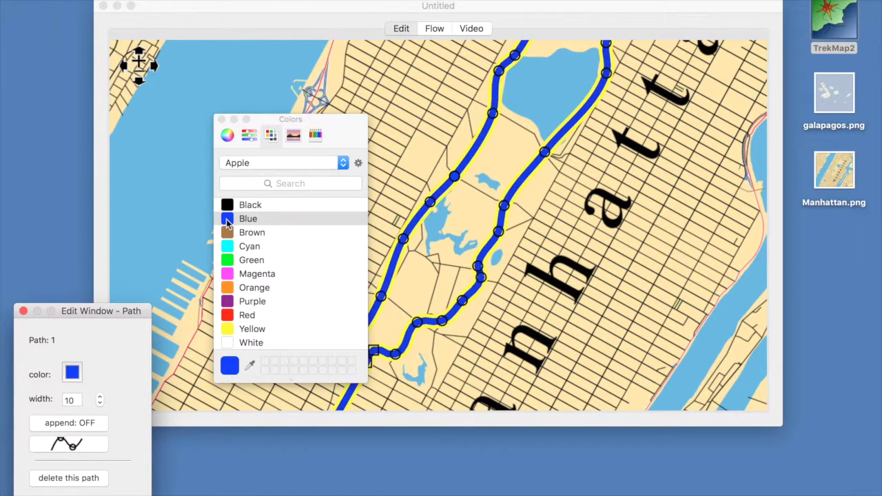
{"action": "left_click", "coordinate": [221, 120]}
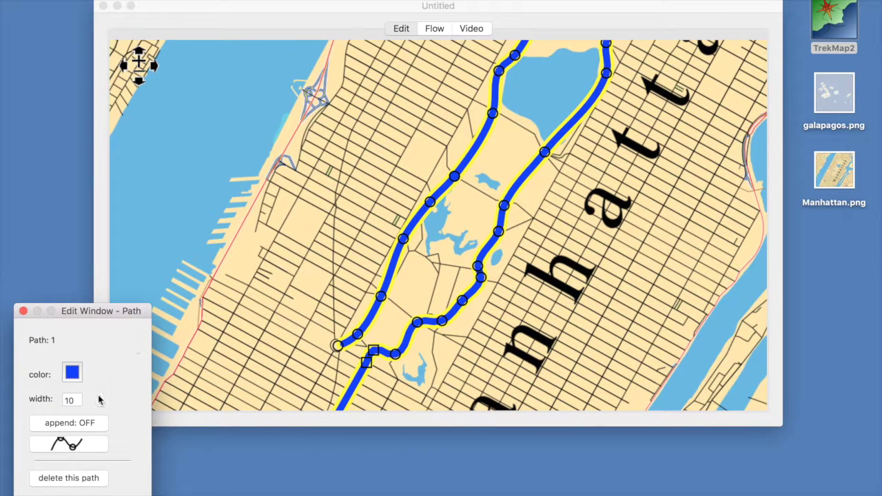
Set the path width to 3.
{"action": "left_click", "coordinate": [74, 399]}
{"action": "key", "text": "BackSpace"}
{"action": "key", "text": "BackSpace"}
{"action": "type", "text": "3"}
{"action": "key", "text": "Return"}
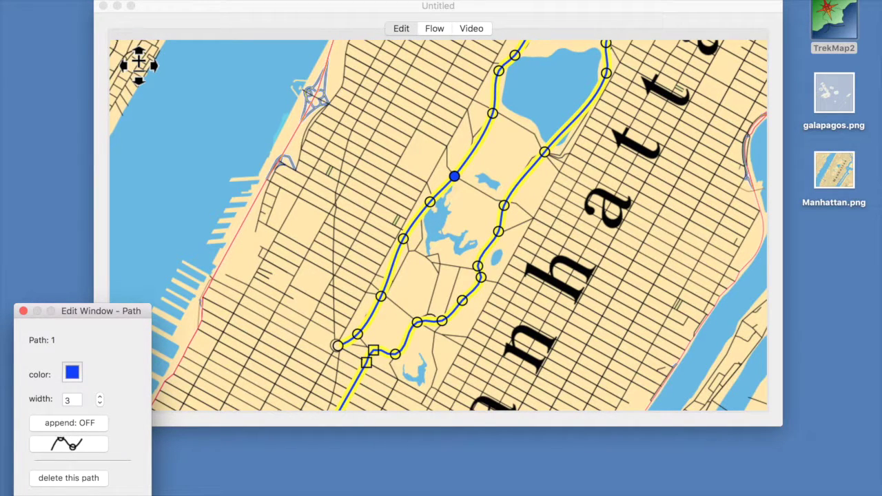
Set the path width to 2, raise it in single increments to 7, and return to the map.
{"action": "left_click", "coordinate": [78, 400]}
{"action": "key", "text": "BackSpace"}
{"action": "type", "text": "2"}
{"action": "key", "text": "Return"}
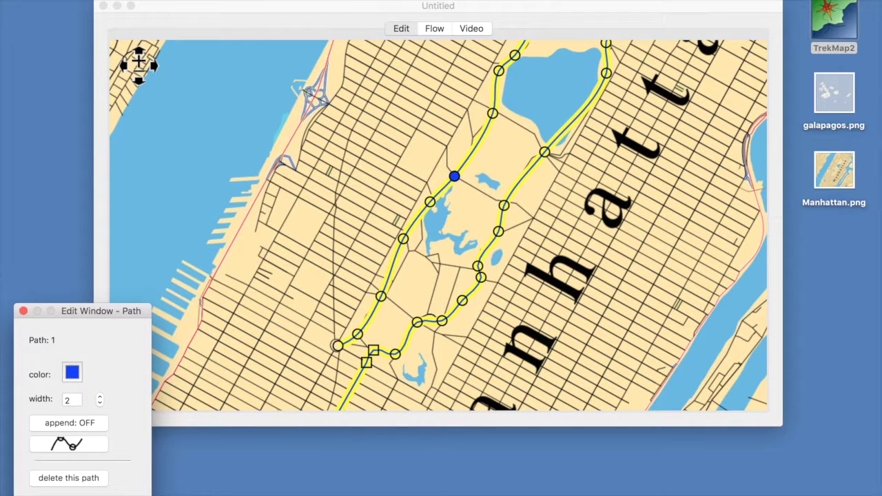
{"action": "left_click", "coordinate": [99, 397]}
{"action": "left_click", "coordinate": [100, 397]}
{"action": "left_click", "coordinate": [100, 397]}
{"action": "left_click", "coordinate": [100, 397]}
{"action": "left_click", "coordinate": [99, 397]}
{"action": "left_click", "coordinate": [210, 315]}
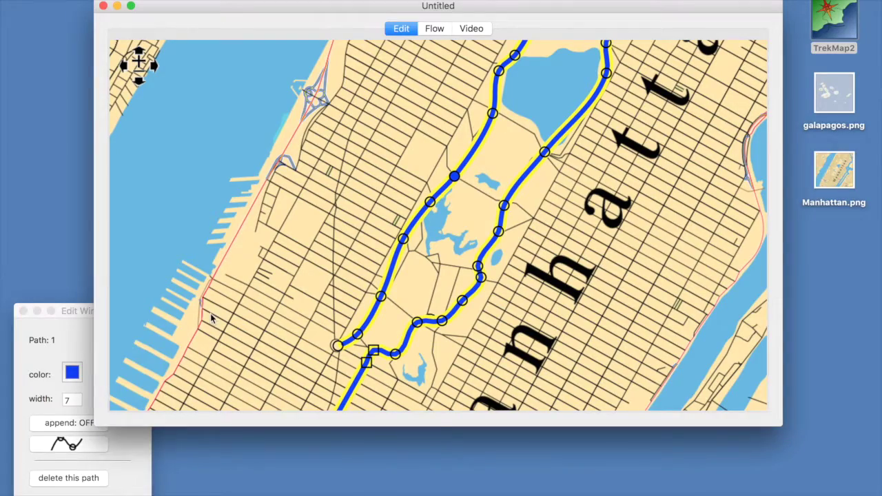
{"action": "left_click", "coordinate": [169, 229]}
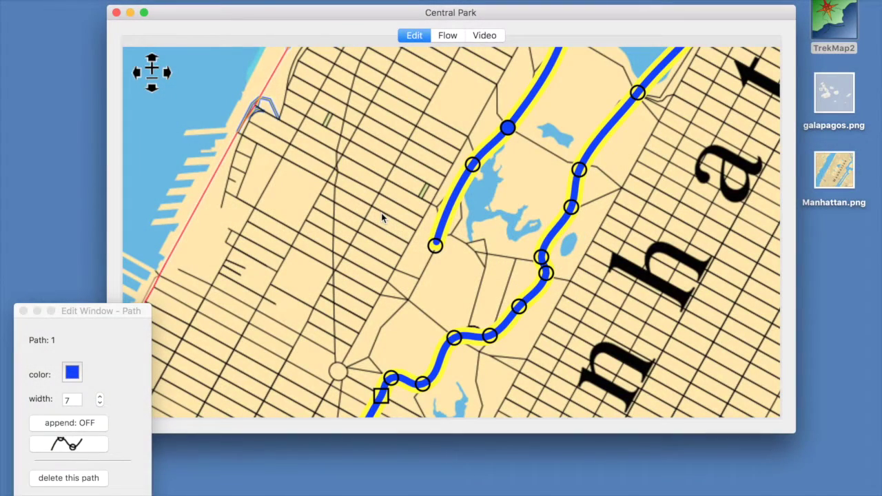
Append three points to the path's western leg, extending it to the traffic circle at the park's southwest corner, and switch appending off.
{"action": "key", "text": "a"}
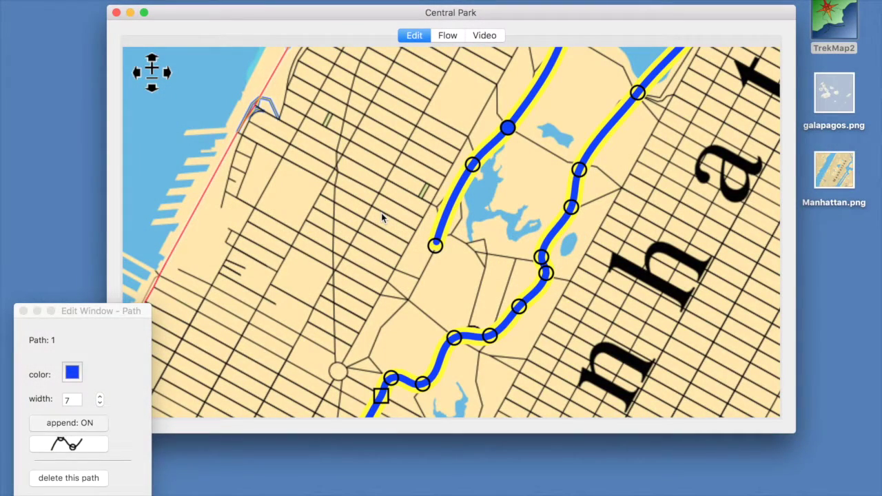
{"action": "left_click", "coordinate": [405, 297]}
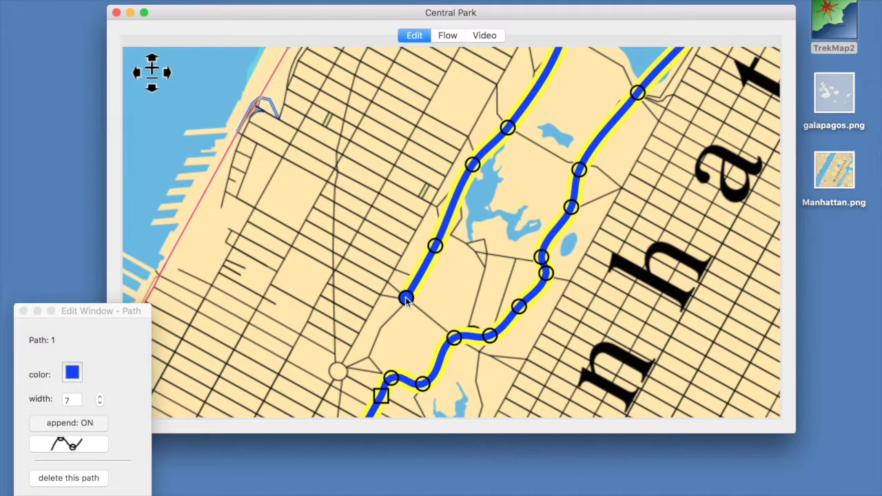
{"action": "left_click", "coordinate": [368, 353]}
{"action": "left_click", "coordinate": [338, 369]}
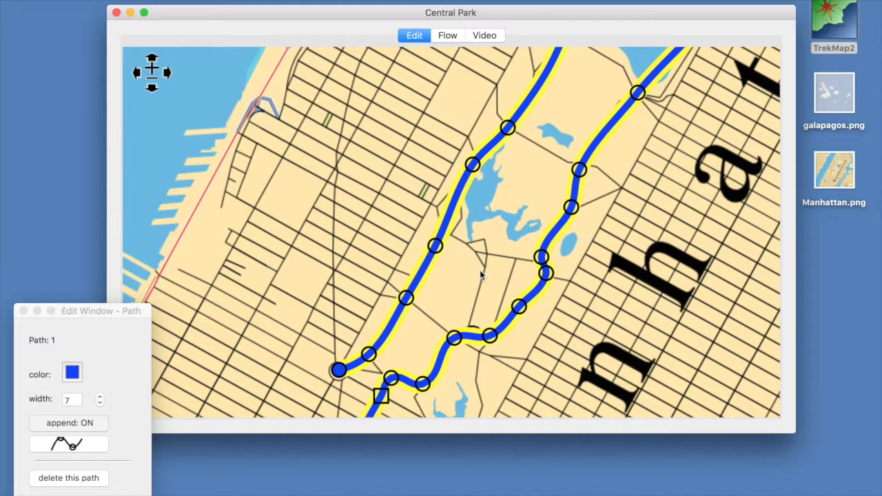
{"action": "left_click", "coordinate": [78, 423]}
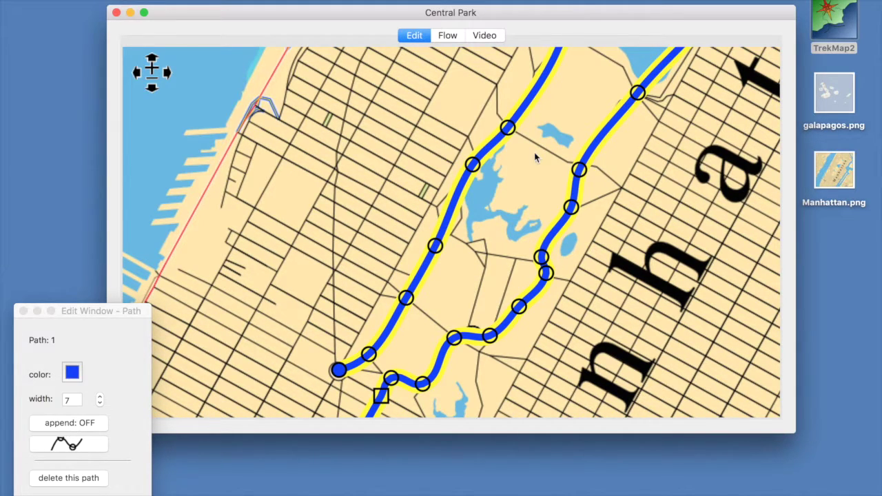
Insert a point on the path's eastern leg, move it to the road junction just below the large lake, and make it a corner point.
{"action": "left_click", "coordinate": [608, 89]}
{"action": "left_click_drag", "start_coordinate": [607, 89], "coordinate": [468, 257]}
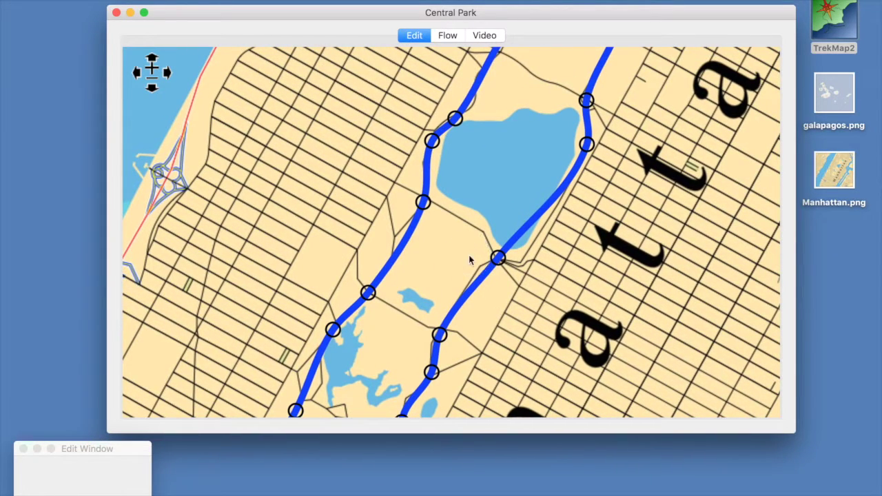
{"action": "left_click", "coordinate": [498, 255]}
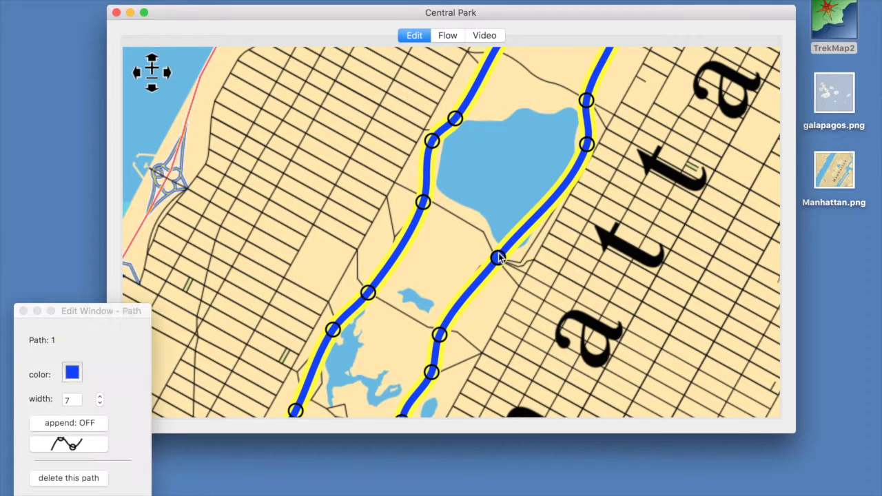
{"action": "left_click", "coordinate": [541, 206]}
{"action": "left_click_drag", "start_coordinate": [541, 205], "coordinate": [525, 258]}
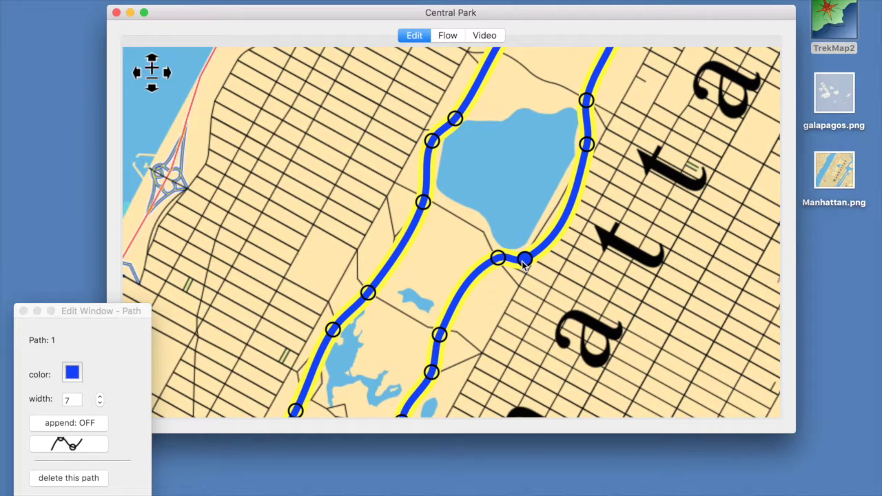
{"action": "left_click", "coordinate": [525, 259]}
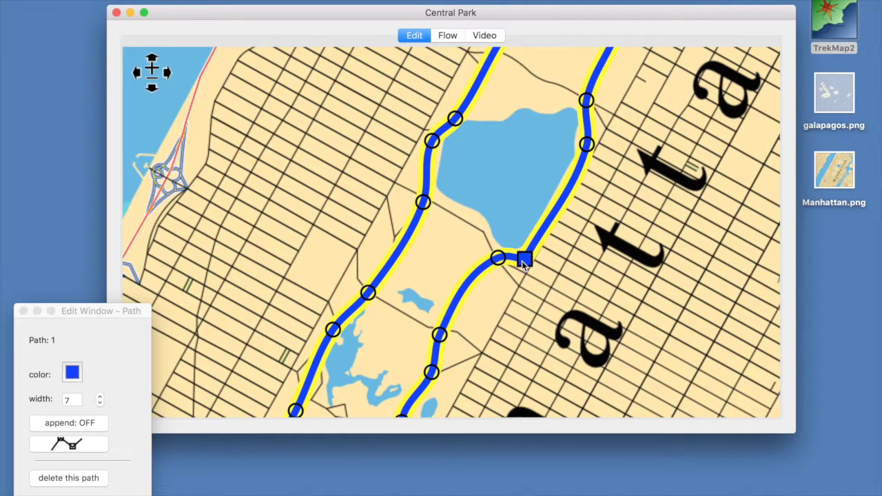
Insert a point on the western leg between the large lake and the small pond, fit it to the road, and delete an extra inserted point.
{"action": "left_click_drag", "start_coordinate": [449, 244], "coordinate": [528, 168]}
{"action": "left_click", "coordinate": [506, 126]}
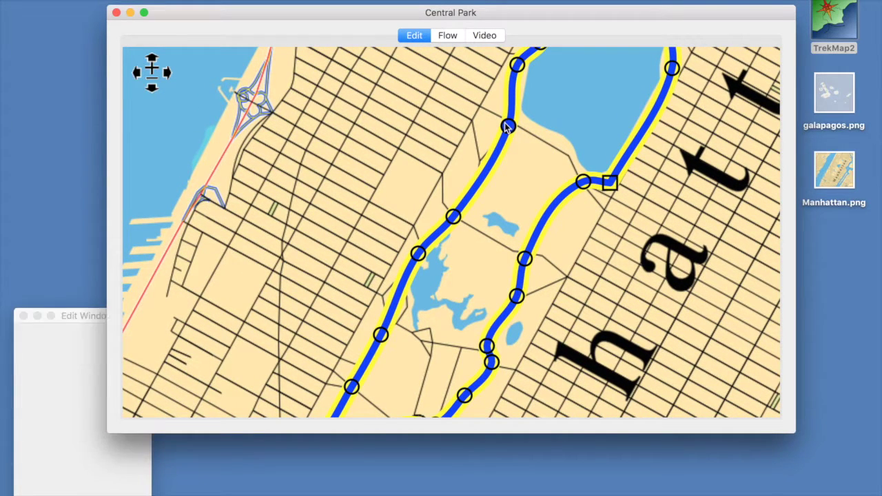
{"action": "key", "text": "i"}
{"action": "left_click_drag", "start_coordinate": [480, 168], "coordinate": [479, 162]}
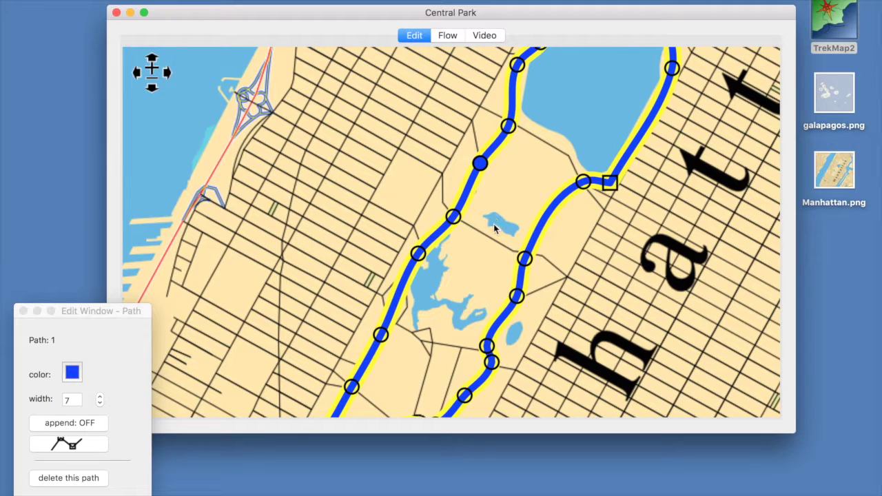
{"action": "left_click_drag", "start_coordinate": [471, 191], "coordinate": [497, 195]}
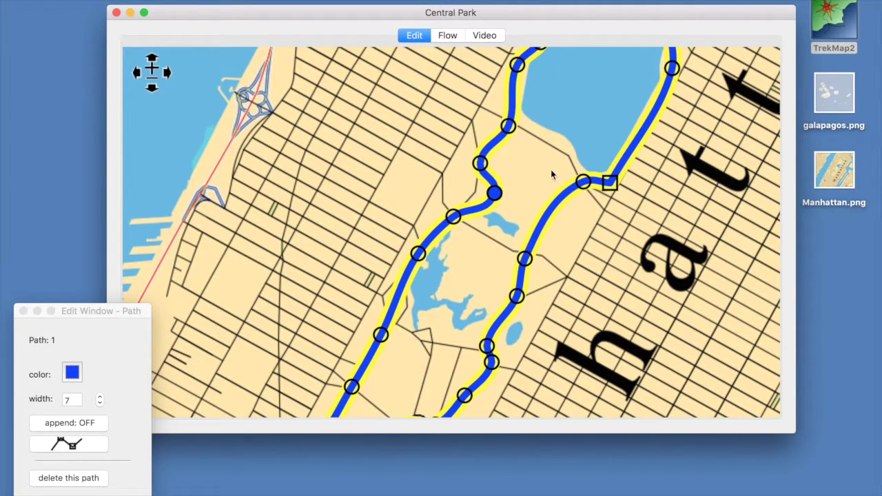
{"action": "key", "text": "BackSpace"}
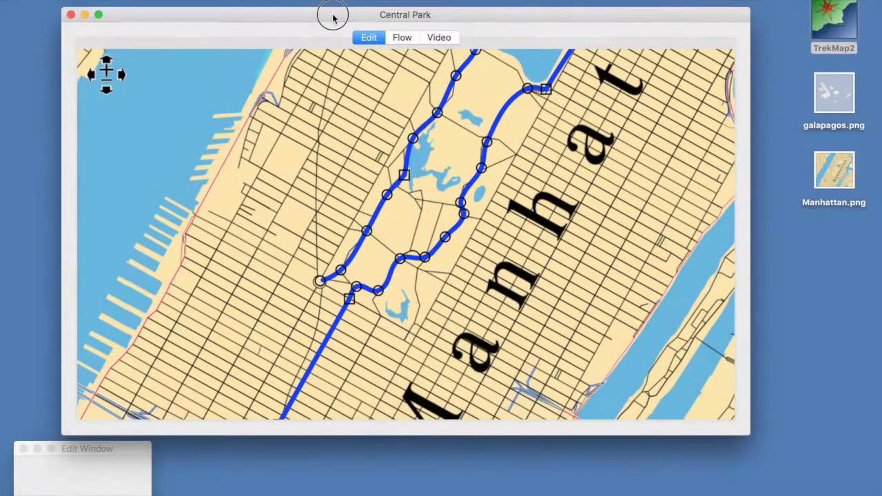
Reposition the map window and make it taller and slightly narrower.
{"action": "left_click_drag", "start_coordinate": [335, 16], "coordinate": [370, 12]}
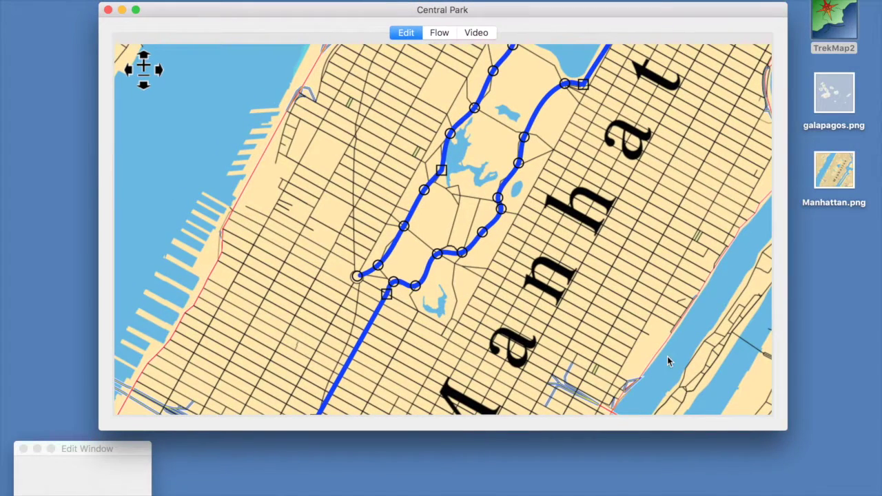
{"action": "left_click_drag", "start_coordinate": [786, 428], "coordinate": [762, 485]}
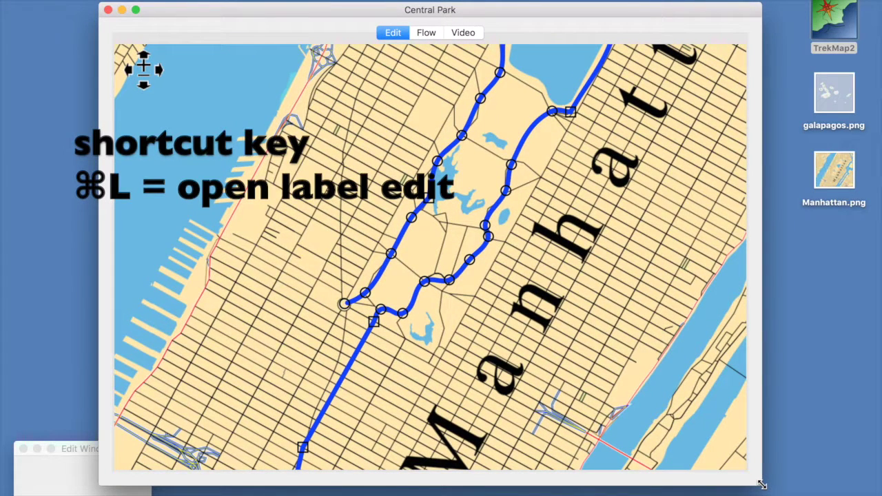
Create a label reading "zoo" and place it just east of the pond at the park's southern end.
{"action": "key", "text": "super+l"}
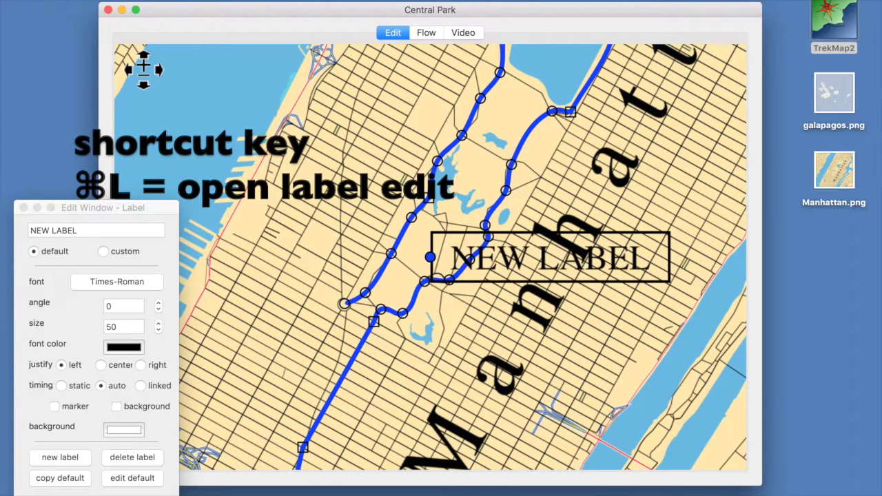
{"action": "left_click", "coordinate": [94, 231]}
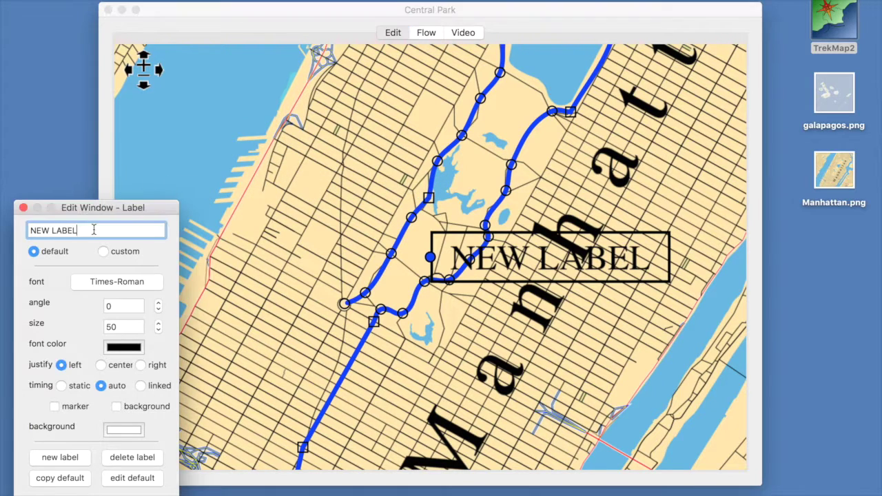
{"action": "key", "text": "BackSpace"}
{"action": "key", "text": "BackSpace"}
{"action": "key", "text": "BackSpace"}
{"action": "key", "text": "BackSpace"}
{"action": "key", "text": "BackSpace"}
{"action": "key", "text": "BackSpace"}
{"action": "key", "text": "BackSpace"}
{"action": "key", "text": "BackSpace"}
{"action": "key", "text": "BackSpace"}
{"action": "type", "text": "zoo"}
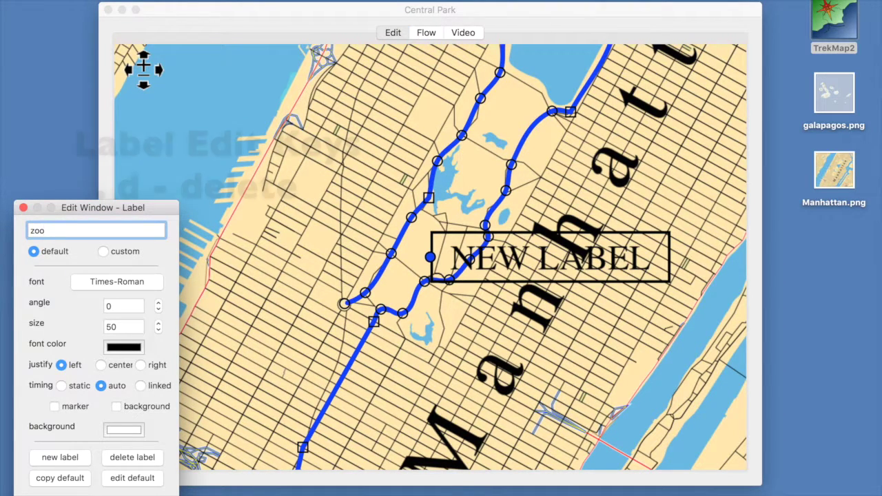
{"action": "key", "text": "Return"}
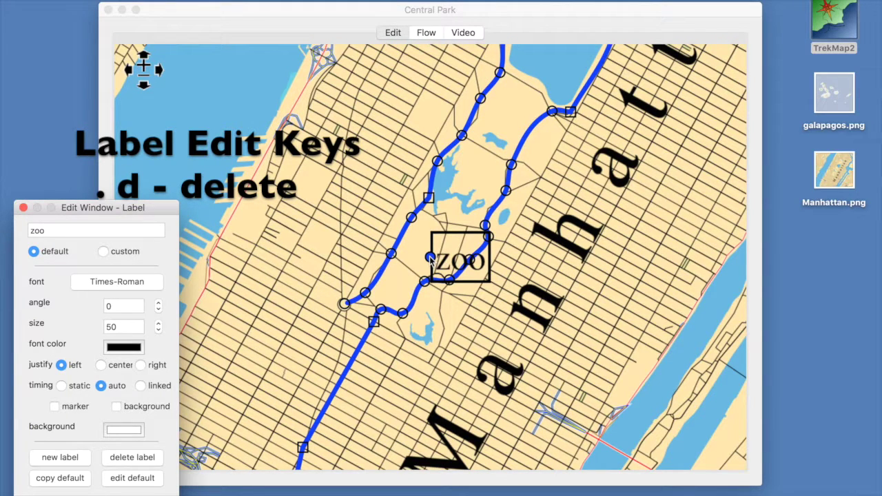
{"action": "left_click_drag", "start_coordinate": [430, 258], "coordinate": [447, 323]}
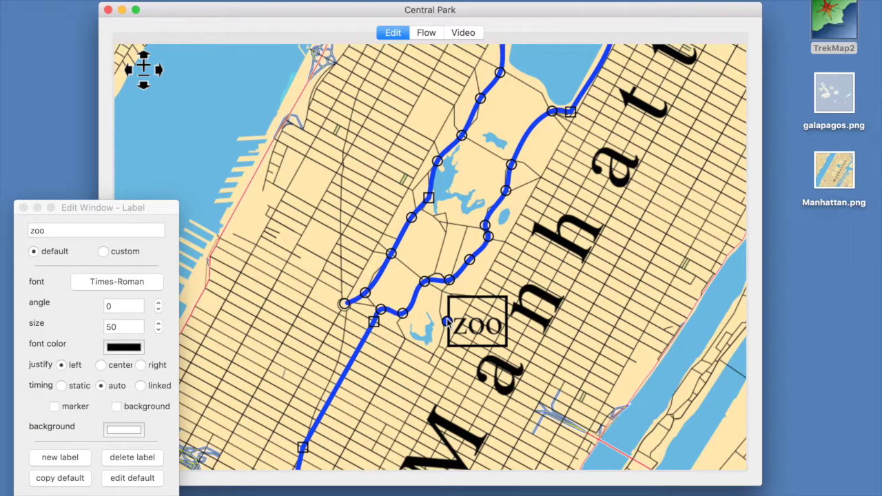
Create a second label reading "Met" and place it beside the path's eastern leg, just below the large lake.
{"action": "key", "text": "n"}
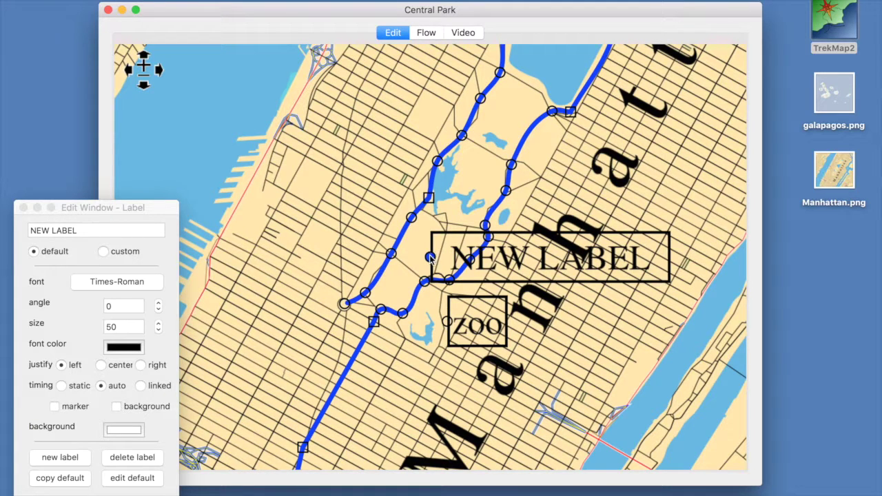
{"action": "left_click", "coordinate": [75, 231]}
{"action": "key", "text": "BackSpace"}
{"action": "key", "text": "BackSpace"}
{"action": "key", "text": "BackSpace"}
{"action": "key", "text": "BackSpace"}
{"action": "key", "text": "BackSpace"}
{"action": "key", "text": "BackSpace"}
{"action": "key", "text": "BackSpace"}
{"action": "key", "text": "BackSpace"}
{"action": "key", "text": "BackSpace"}
{"action": "type", "text": "Met"}
{"action": "key", "text": "Return"}
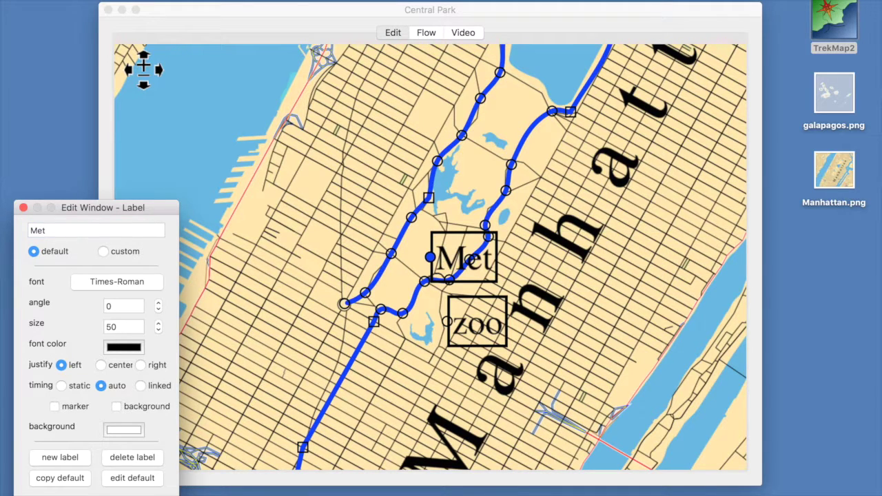
{"action": "left_click", "coordinate": [431, 259]}
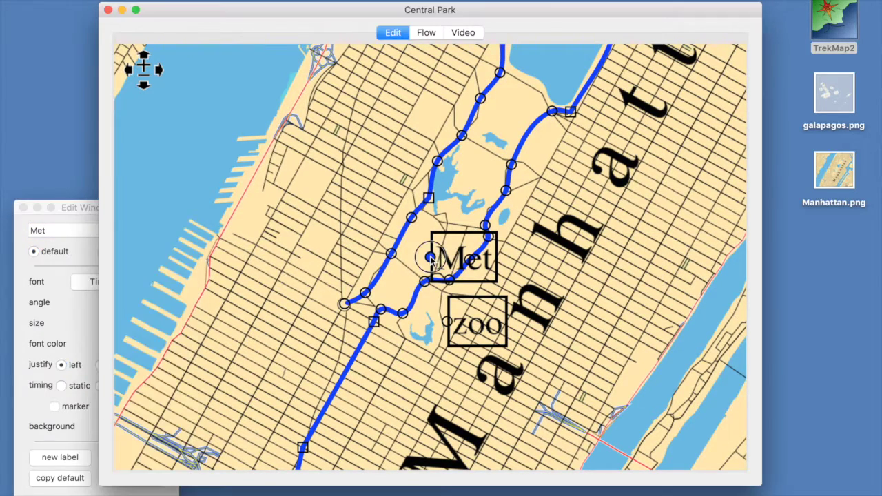
{"action": "left_click_drag", "start_coordinate": [431, 259], "coordinate": [536, 144]}
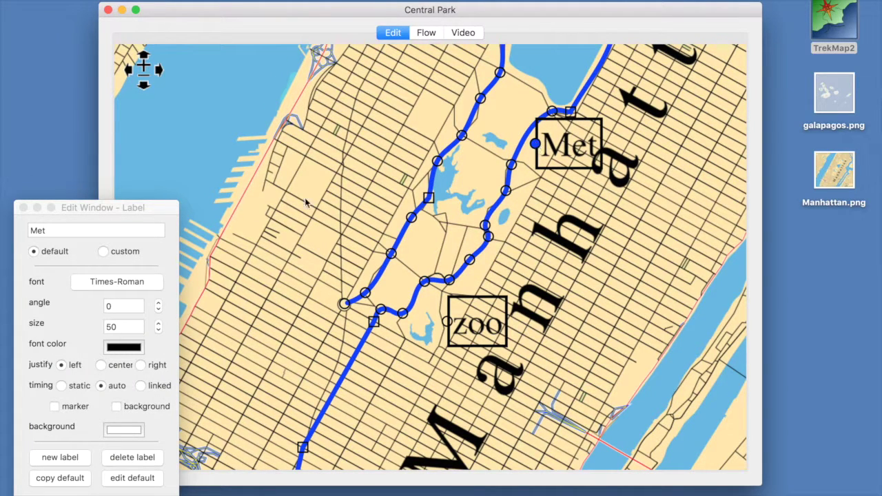
Edit the default label style, setting its size to 42 and its angle to 12.
{"action": "left_click_drag", "start_coordinate": [156, 215], "coordinate": [172, 121]}
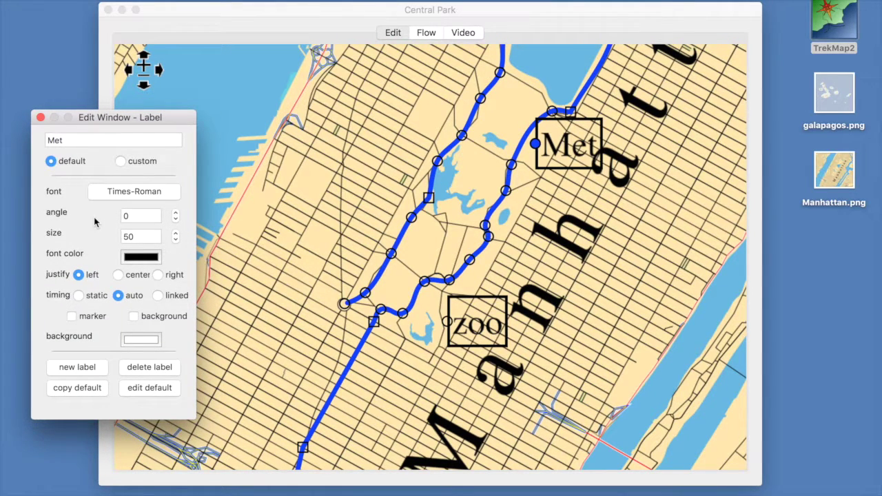
{"action": "left_click", "coordinate": [147, 390]}
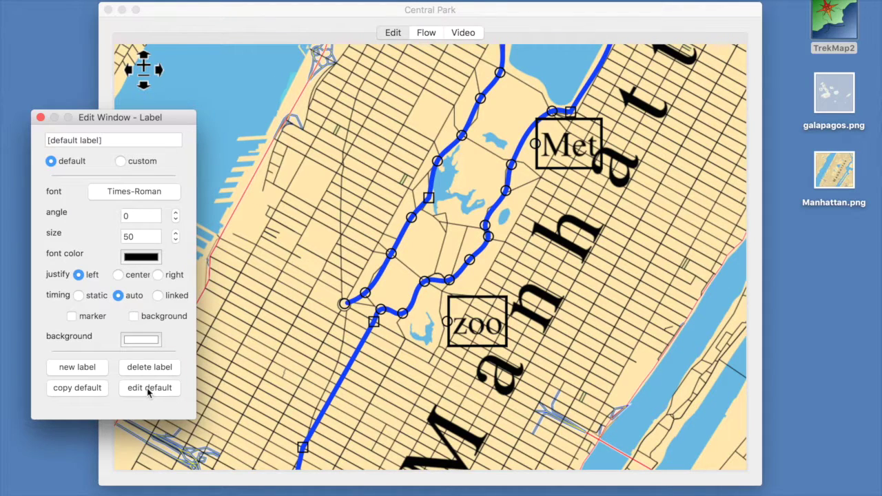
{"action": "left_click", "coordinate": [176, 239]}
{"action": "left_click", "coordinate": [176, 239]}
{"action": "left_click", "coordinate": [176, 239]}
{"action": "left_click", "coordinate": [176, 240]}
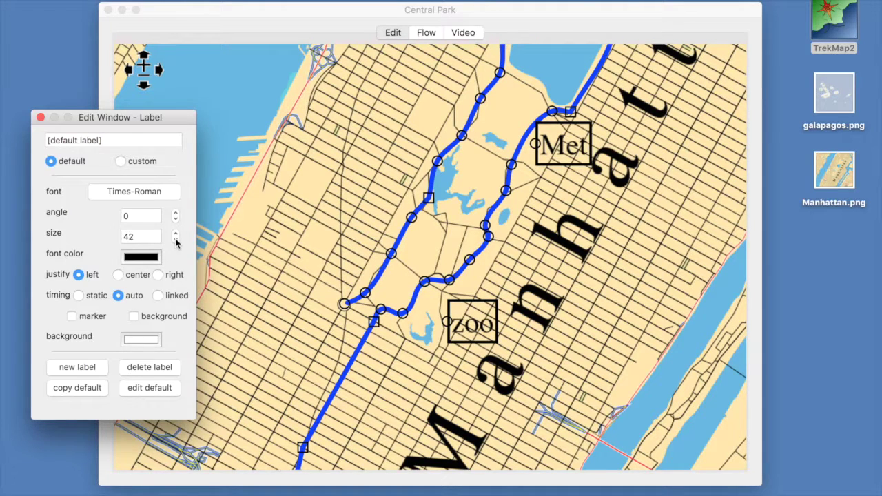
{"action": "left_click_drag", "start_coordinate": [176, 214], "coordinate": [177, 219]}
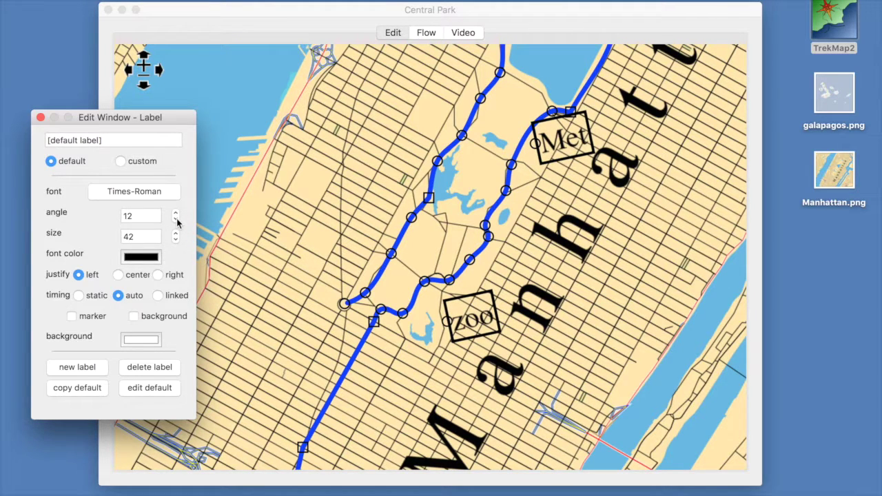
Enable the background for the default label style and keep its background color White.
{"action": "left_click", "coordinate": [134, 317]}
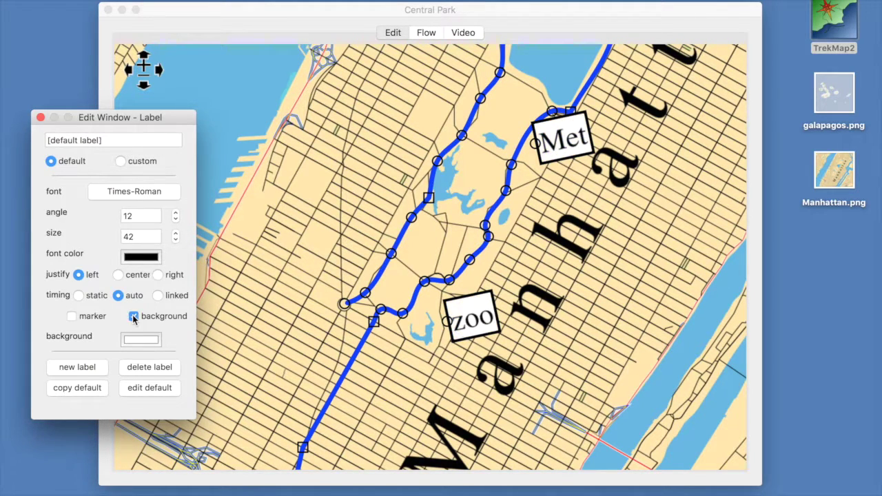
{"action": "left_click", "coordinate": [141, 339]}
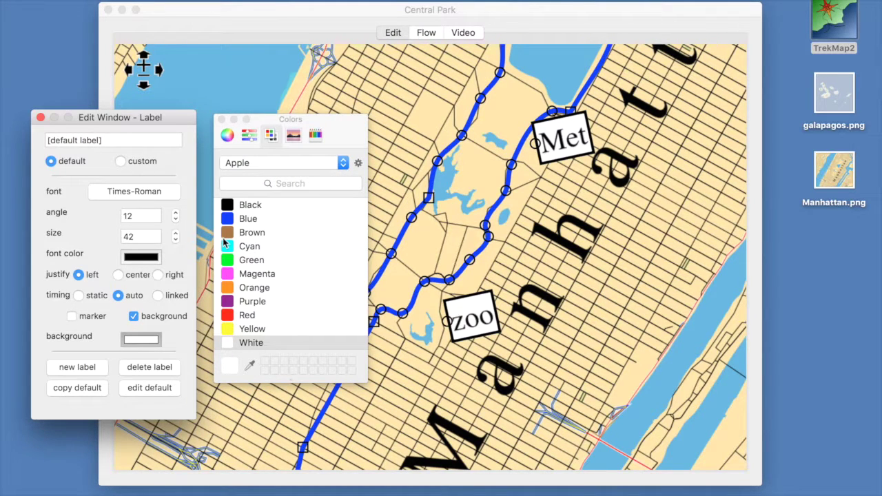
{"action": "left_click", "coordinate": [222, 120]}
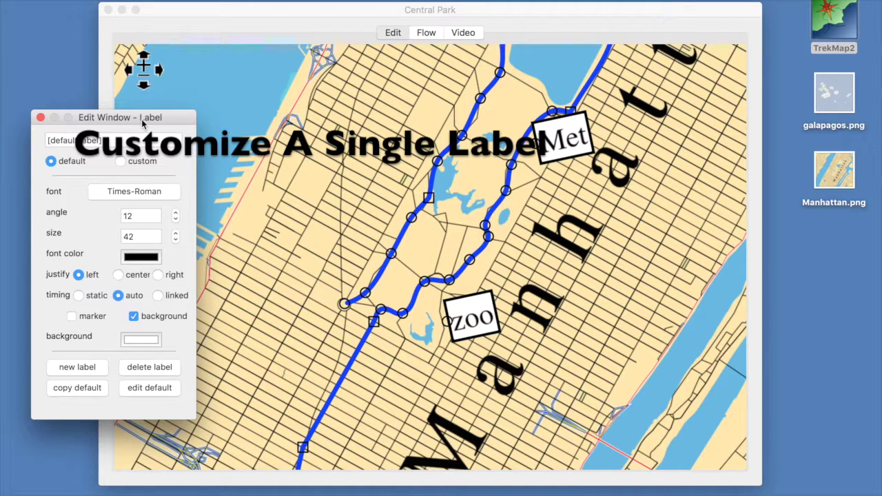
Create a new label reading "Central Park".
{"action": "key", "text": "super+l"}
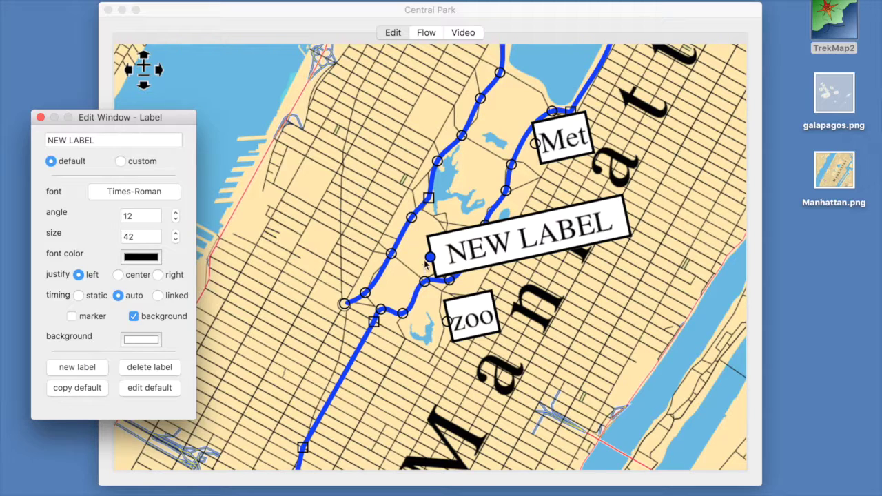
{"action": "left_click", "coordinate": [152, 138]}
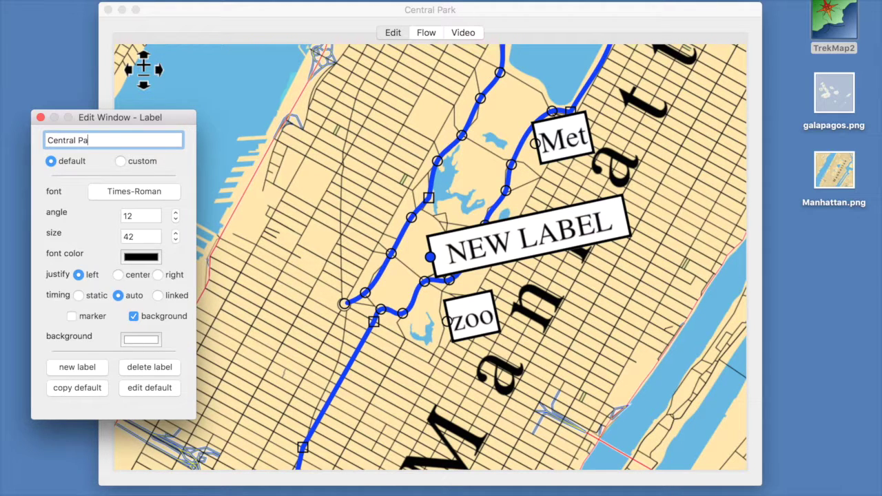
{"action": "type", "text": "Central Park"}
{"action": "key", "text": "Return"}
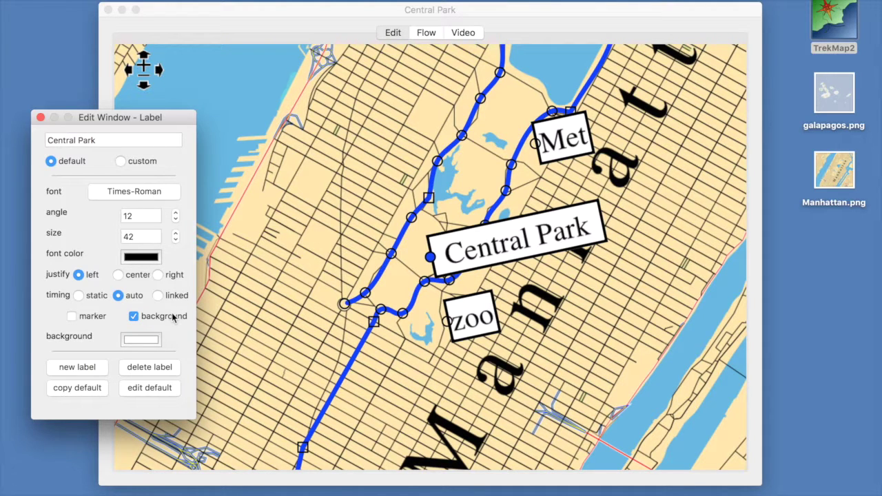
Give the "Central Park" label a custom style without a background and move it up across the park, below the small lakes.
{"action": "left_click", "coordinate": [121, 161]}
{"action": "left_click", "coordinate": [134, 316]}
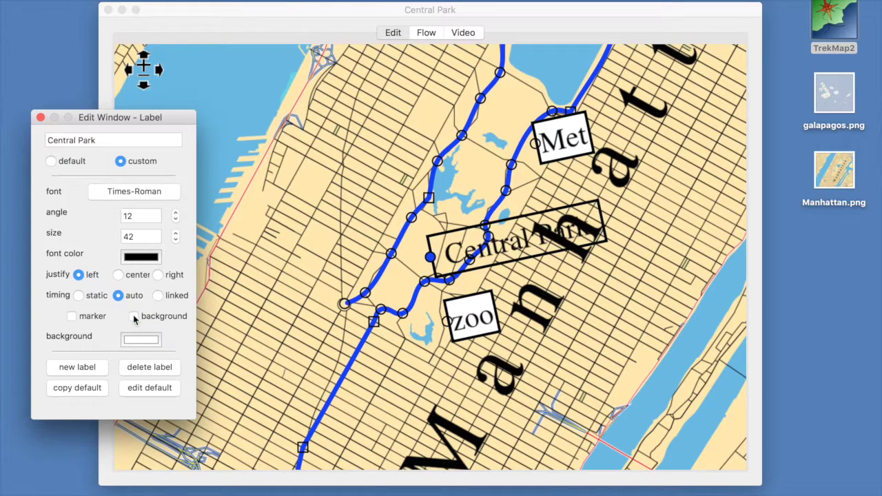
{"action": "left_click", "coordinate": [431, 259]}
{"action": "left_click_drag", "start_coordinate": [430, 259], "coordinate": [415, 231]}
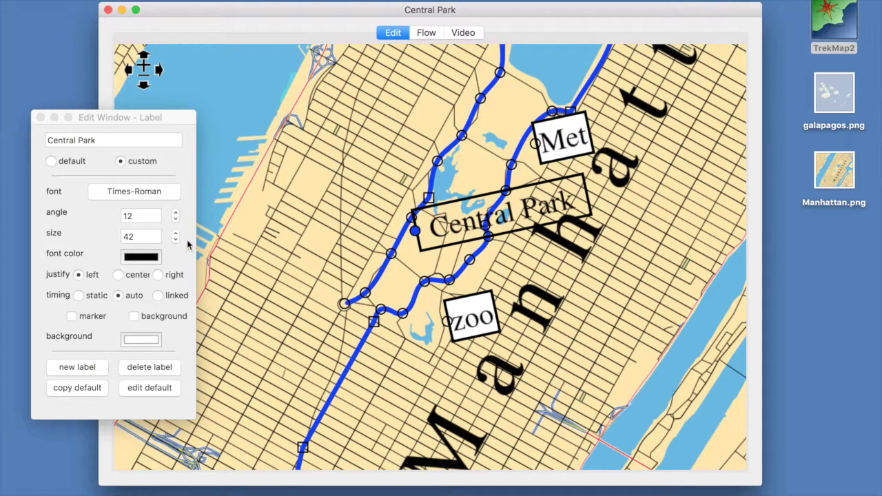
Rotate the "Central Park" label to an angle of 62 and shift it between the two sides of the route.
{"action": "left_click_drag", "start_coordinate": [177, 216], "coordinate": [177, 216]}
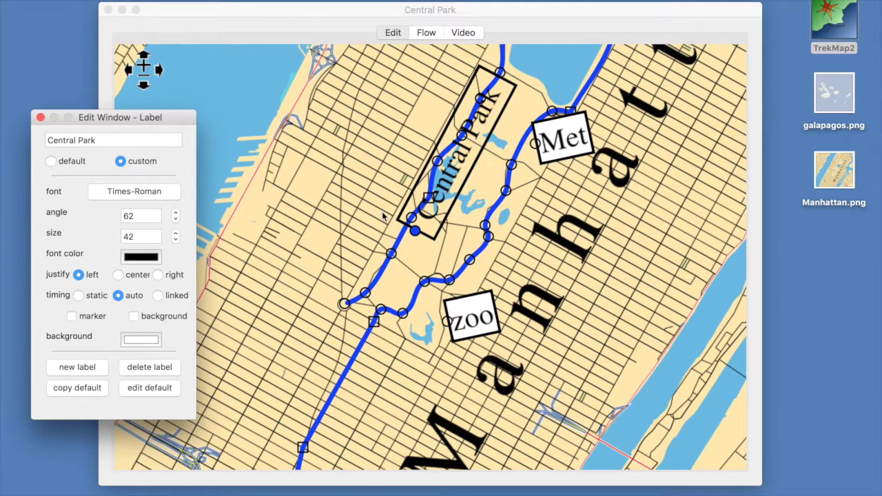
{"action": "left_click_drag", "start_coordinate": [415, 229], "coordinate": [432, 243]}
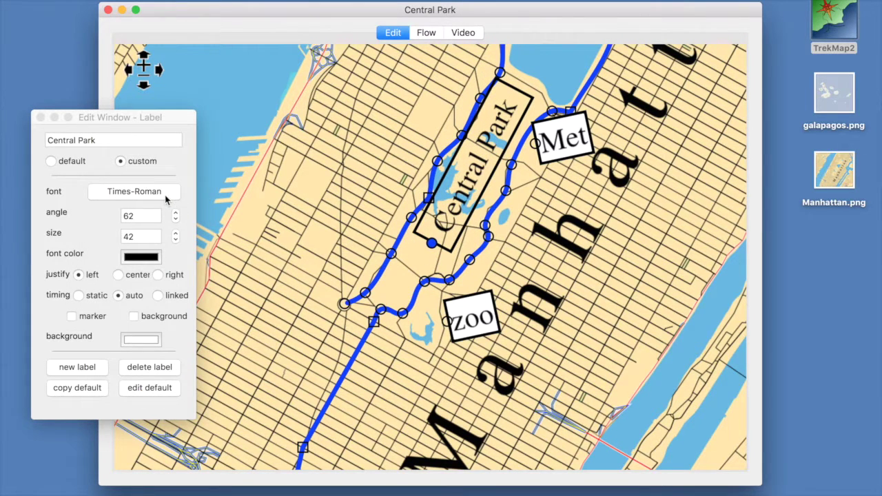
Try Andale Mono on the "Central Park" label, and settle on the Baskerville font.
{"action": "left_click", "coordinate": [165, 195]}
{"action": "left_click", "coordinate": [165, 195]}
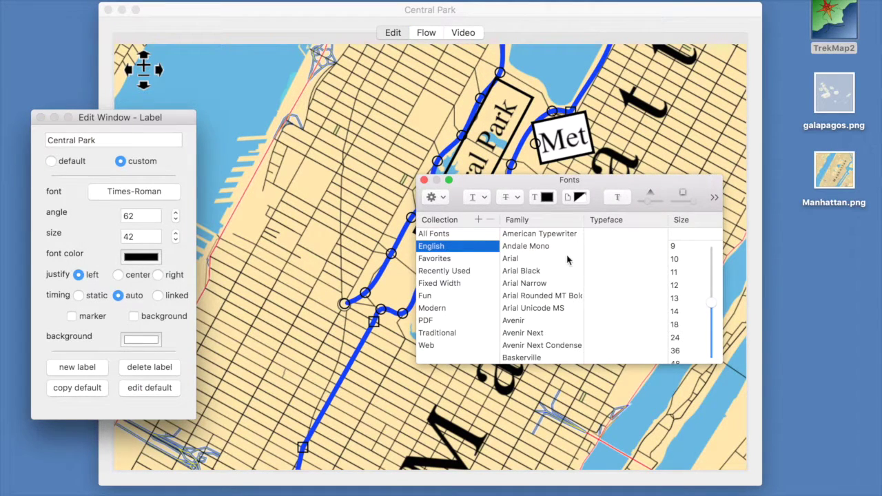
{"action": "left_click", "coordinate": [541, 251]}
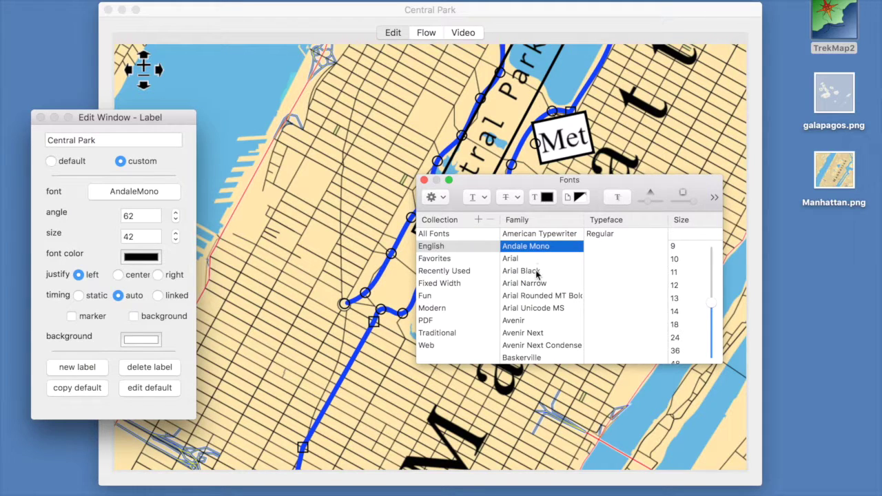
{"action": "left_click", "coordinate": [536, 357]}
{"action": "left_click_drag", "start_coordinate": [530, 184], "coordinate": [487, 282]}
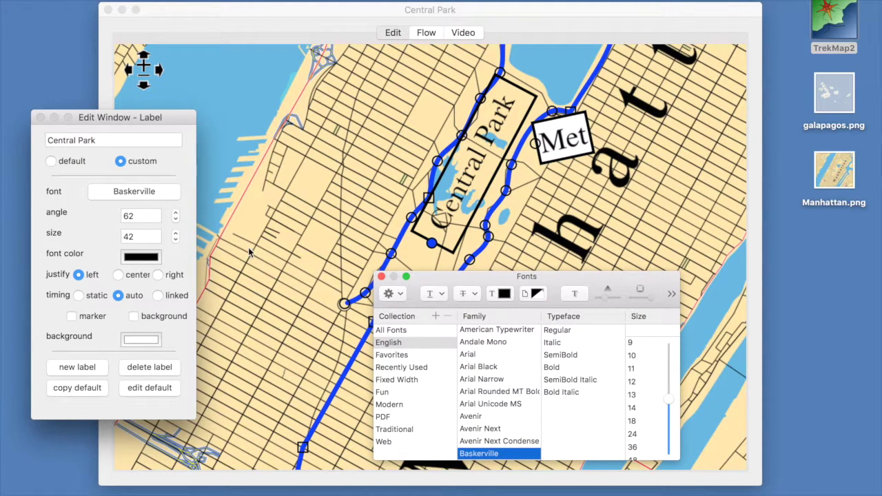
Set the "Central Park" label's size to 44 and close the font chooser.
{"action": "left_click", "coordinate": [137, 236]}
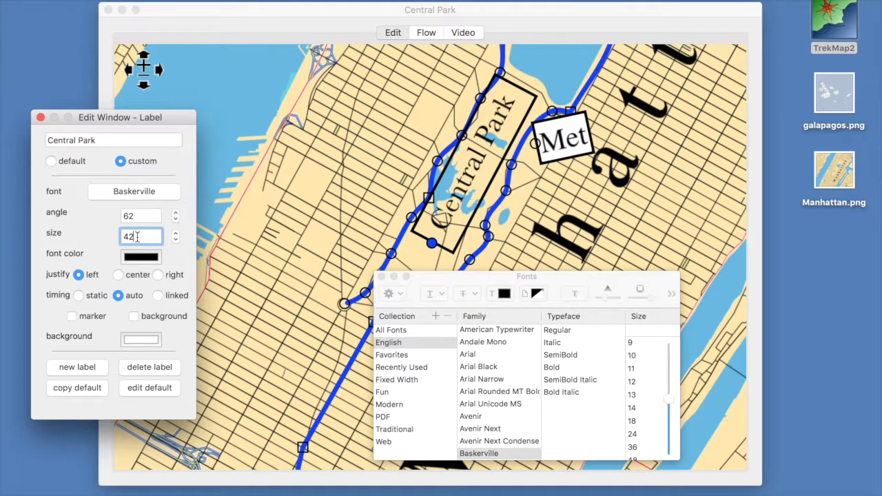
{"action": "left_click", "coordinate": [175, 239]}
{"action": "left_click", "coordinate": [175, 239]}
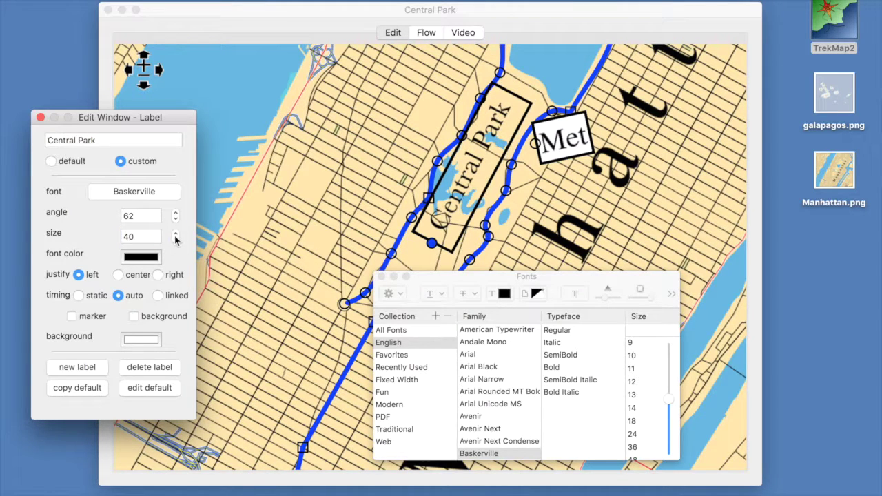
{"action": "left_click", "coordinate": [175, 239]}
{"action": "left_click", "coordinate": [175, 240]}
{"action": "left_click", "coordinate": [176, 240]}
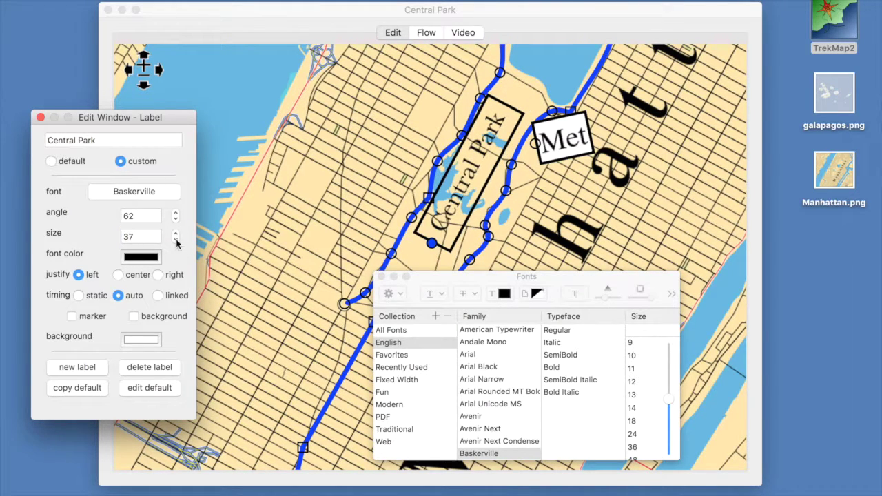
{"action": "left_click", "coordinate": [175, 234]}
{"action": "left_click", "coordinate": [175, 233]}
{"action": "left_click", "coordinate": [175, 233]}
{"action": "left_click", "coordinate": [175, 234]}
{"action": "left_click", "coordinate": [175, 234]}
{"action": "left_click", "coordinate": [175, 234]}
{"action": "left_click", "coordinate": [175, 234]}
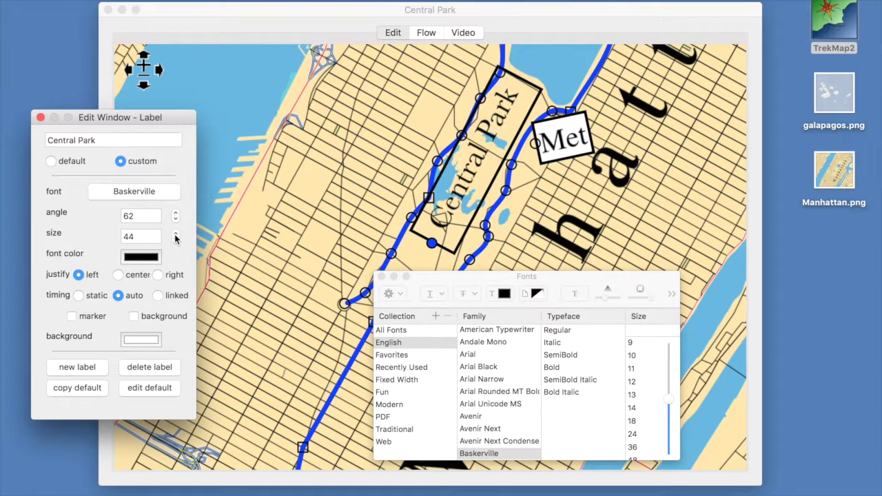
{"action": "left_click", "coordinate": [381, 276]}
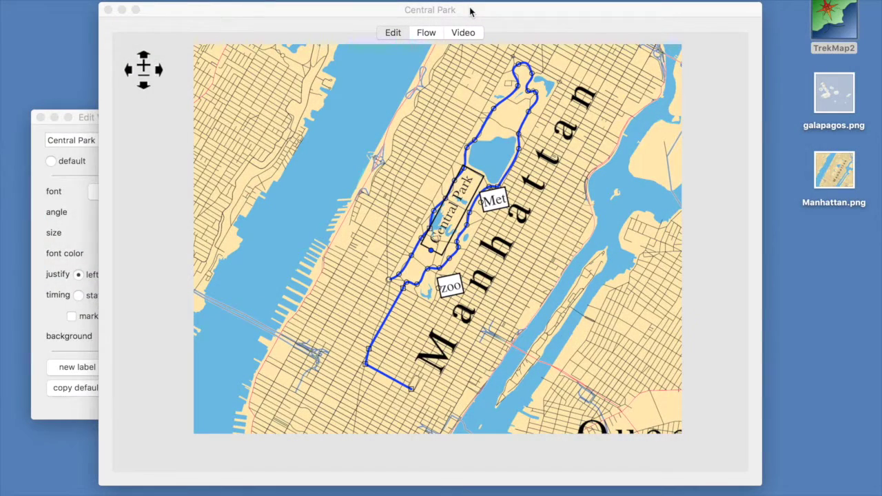
Add the first video frame and enlarge it over the southern part of the route, centred just below the zoo label.
{"action": "key", "text": "super+f"}
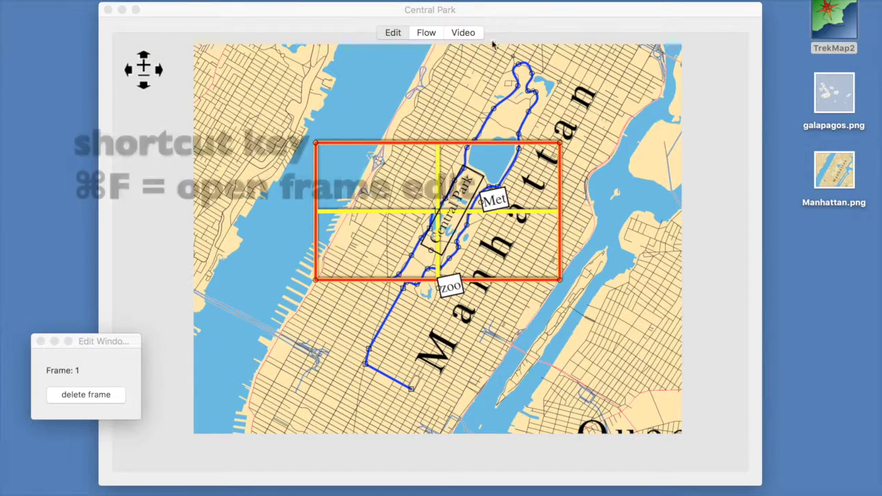
{"action": "left_click", "coordinate": [437, 210]}
{"action": "left_click_drag", "start_coordinate": [437, 210], "coordinate": [417, 331]}
{"action": "left_click_drag", "start_coordinate": [537, 260], "coordinate": [611, 217]}
{"action": "left_click_drag", "start_coordinate": [419, 323], "coordinate": [433, 323]}
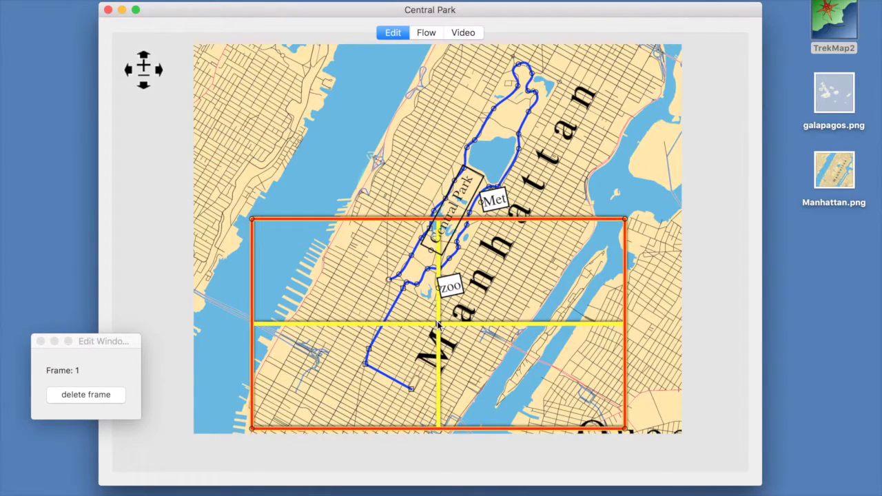
Add a smaller second frame centred near the Met label and a third frame centred on the "Central Park" label.
{"action": "key", "text": "super+f"}
{"action": "left_click_drag", "start_coordinate": [672, 173], "coordinate": [623, 198]}
{"action": "left_click_drag", "start_coordinate": [486, 282], "coordinate": [515, 196]}
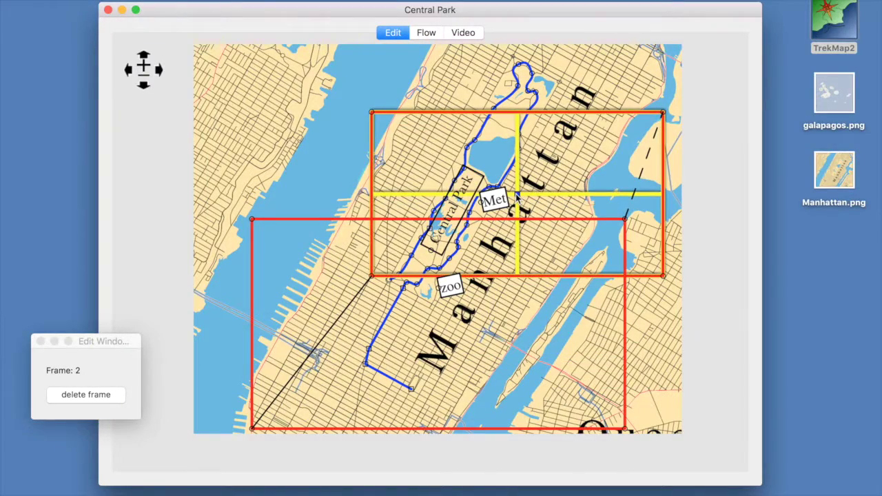
{"action": "key", "text": "super+f"}
{"action": "left_click_drag", "start_coordinate": [567, 155], "coordinate": [463, 213]}
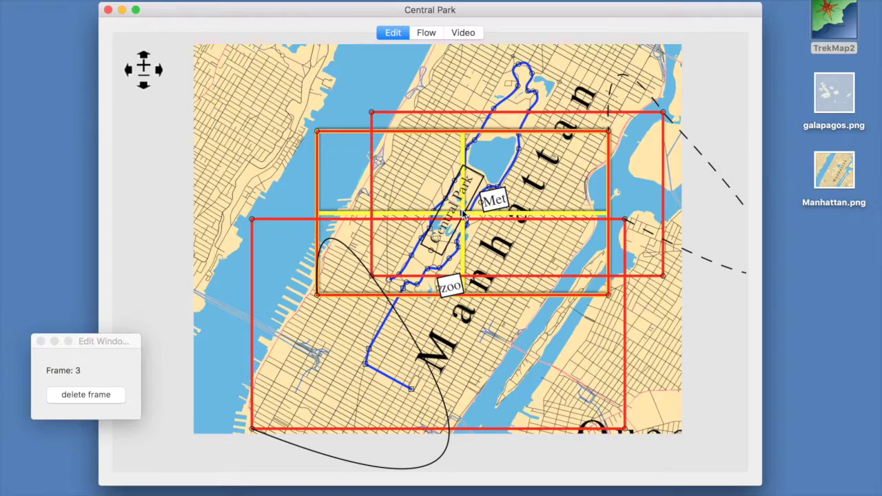
Switch the frame path at the second frame to angular and move that frame north, over the upper half of the park.
{"action": "left_click", "coordinate": [285, 361]}
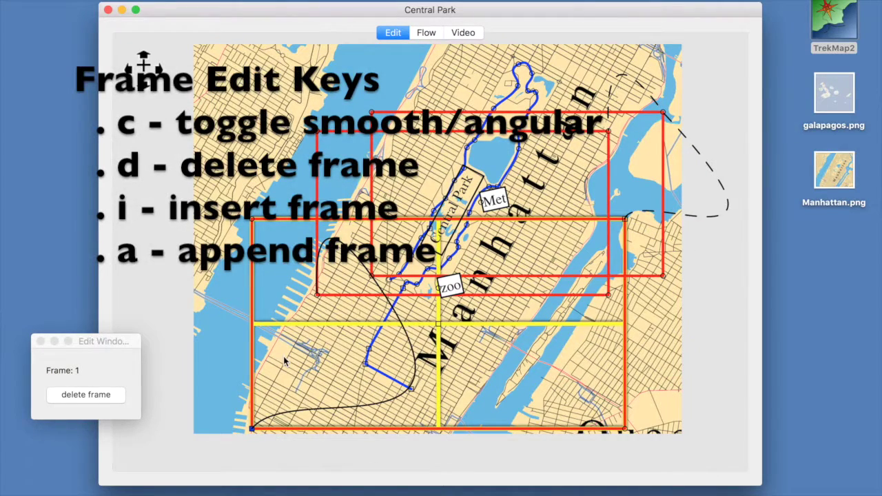
{"action": "left_click", "coordinate": [317, 296]}
{"action": "left_click", "coordinate": [369, 276]}
{"action": "key", "text": "c"}
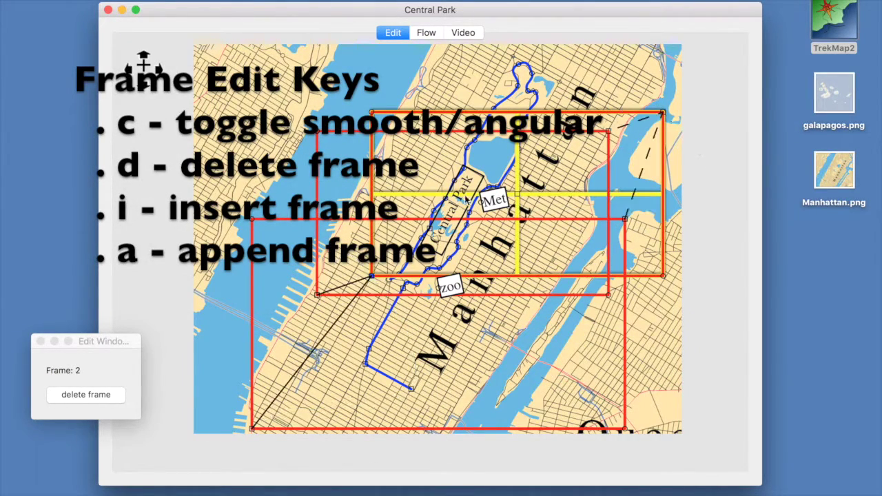
{"action": "left_click_drag", "start_coordinate": [517, 197], "coordinate": [539, 154]}
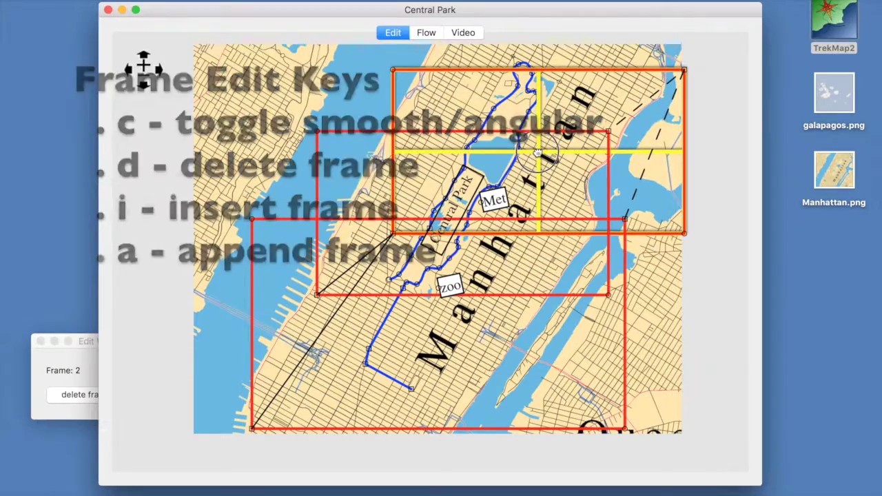
Insert a frame between the second and last frames and move it over the north end of the park.
{"action": "key", "text": "i"}
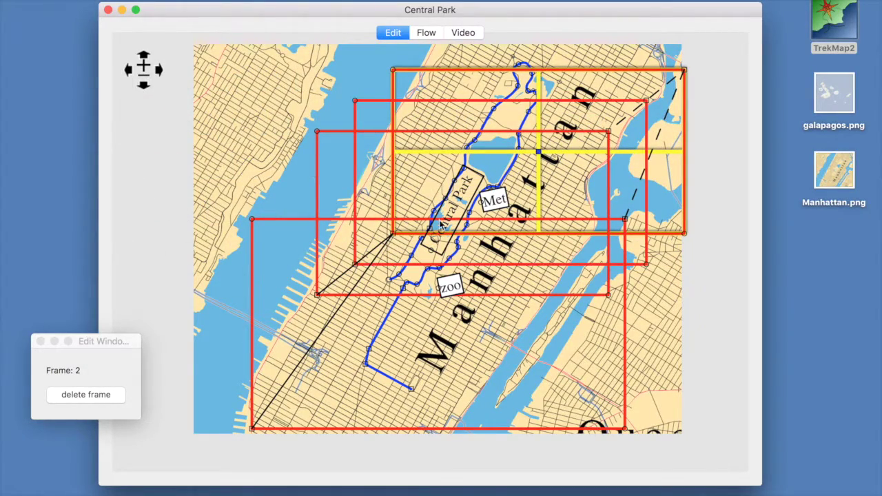
{"action": "left_click", "coordinate": [363, 265]}
{"action": "left_click", "coordinate": [348, 266]}
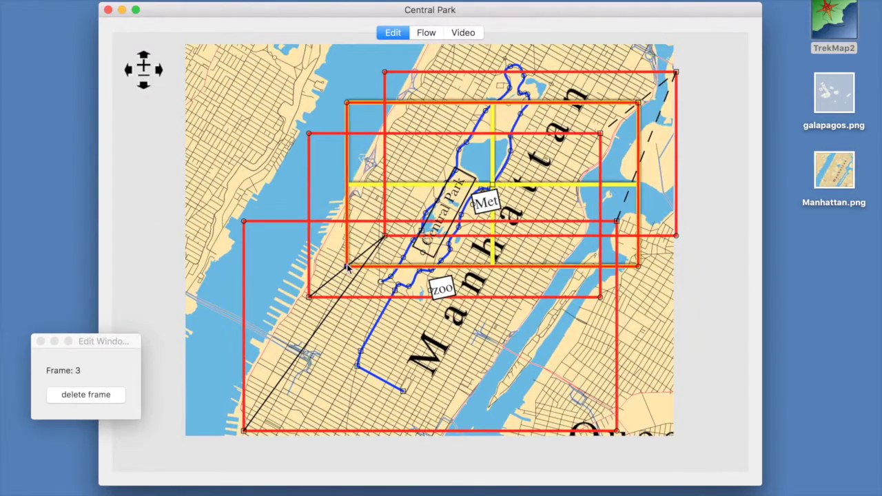
{"action": "left_click_drag", "start_coordinate": [492, 183], "coordinate": [480, 127]}
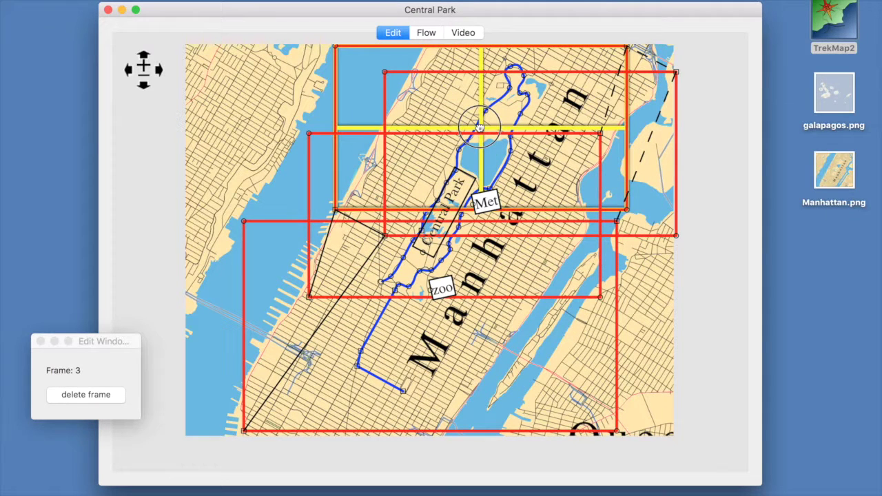
Select the second frame in the flow view and move it north on the map, level with the inserted frame.
{"action": "left_click", "coordinate": [427, 32]}
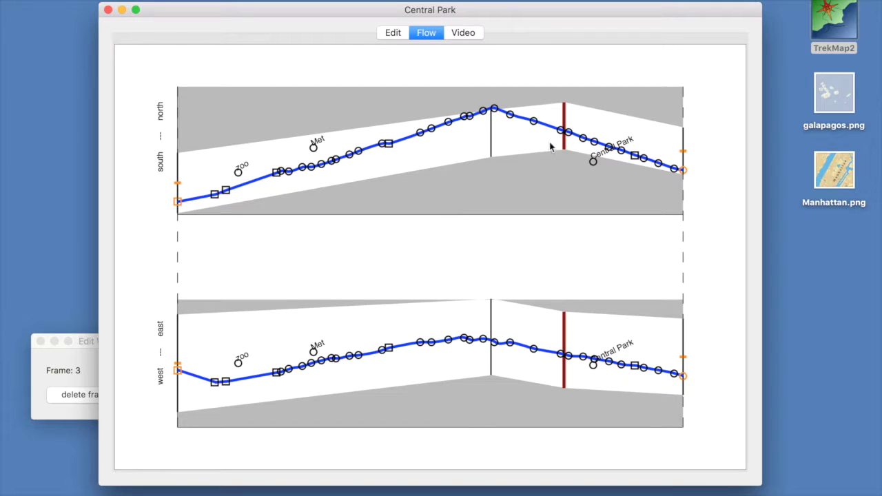
{"action": "left_click", "coordinate": [490, 133]}
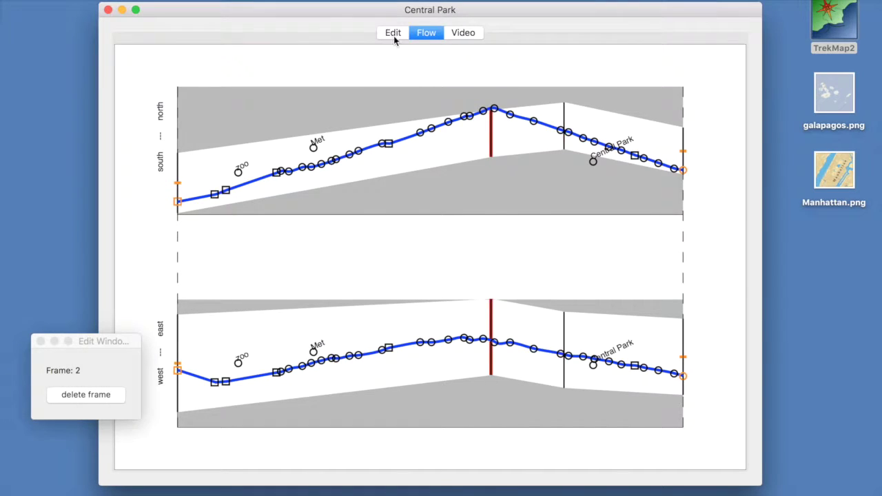
{"action": "left_click", "coordinate": [394, 34]}
{"action": "left_click_drag", "start_coordinate": [530, 155], "coordinate": [535, 130]}
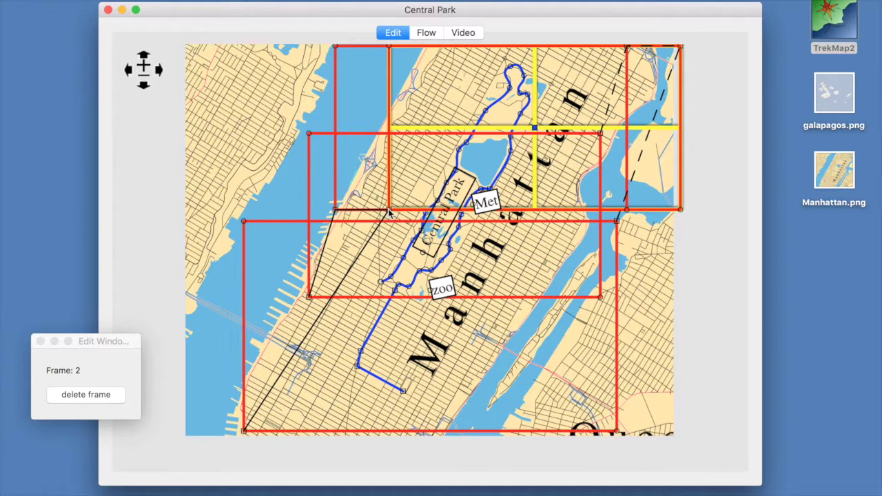
Make the frame path smooth through the second and third frames and enlarge the second frame slightly.
{"action": "left_click", "coordinate": [336, 211]}
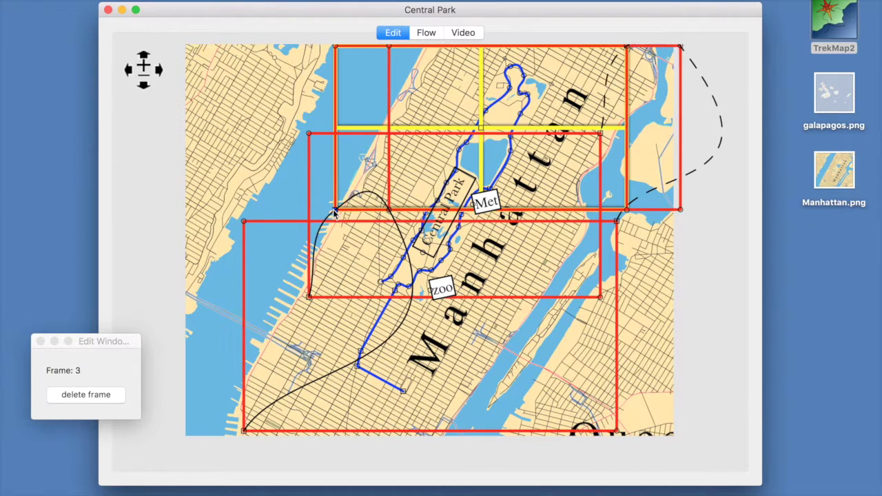
{"action": "left_click", "coordinate": [388, 210]}
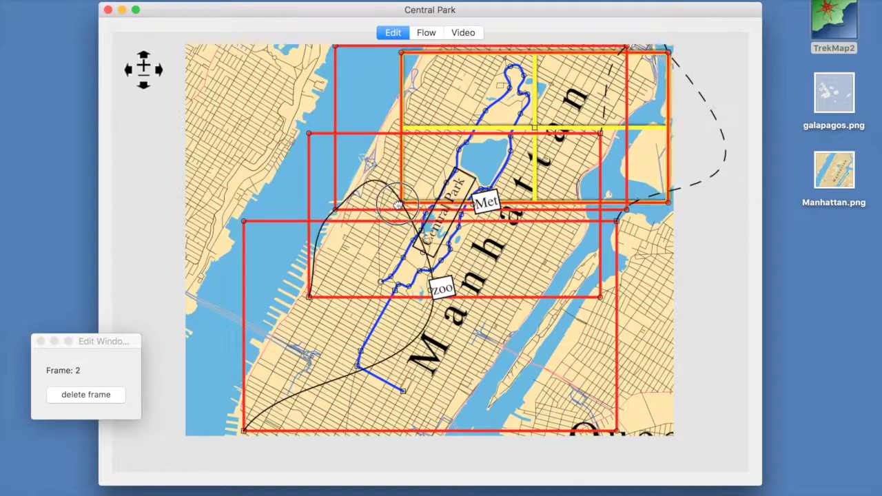
{"action": "left_click_drag", "start_coordinate": [382, 208], "coordinate": [378, 211]}
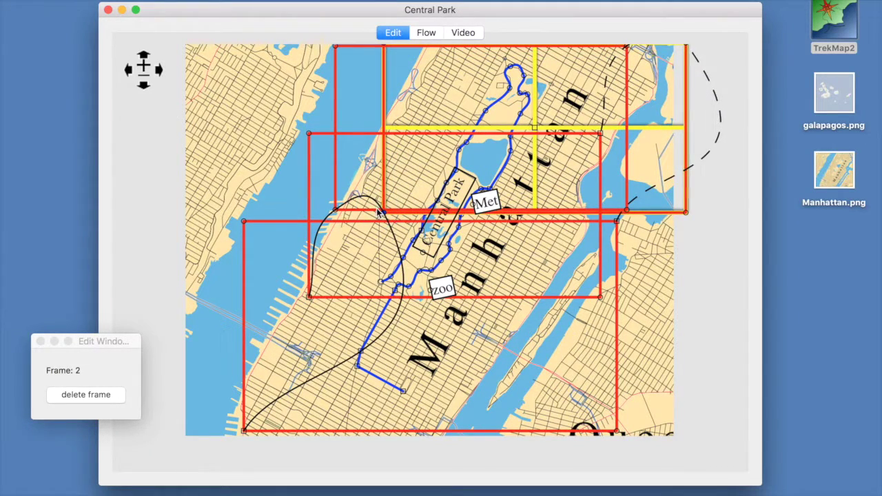
Check the adjusted frames in the flow view and scrub through the start of the video preview.
{"action": "left_click", "coordinate": [434, 34]}
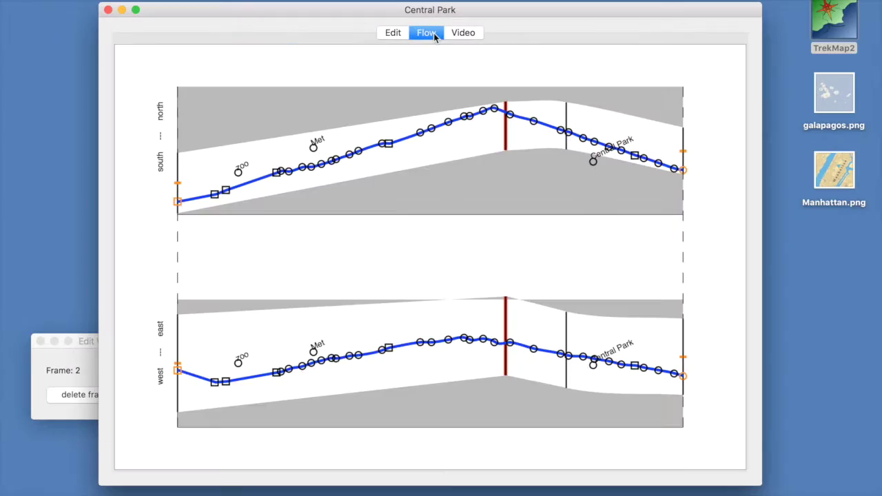
{"action": "left_click", "coordinate": [466, 33]}
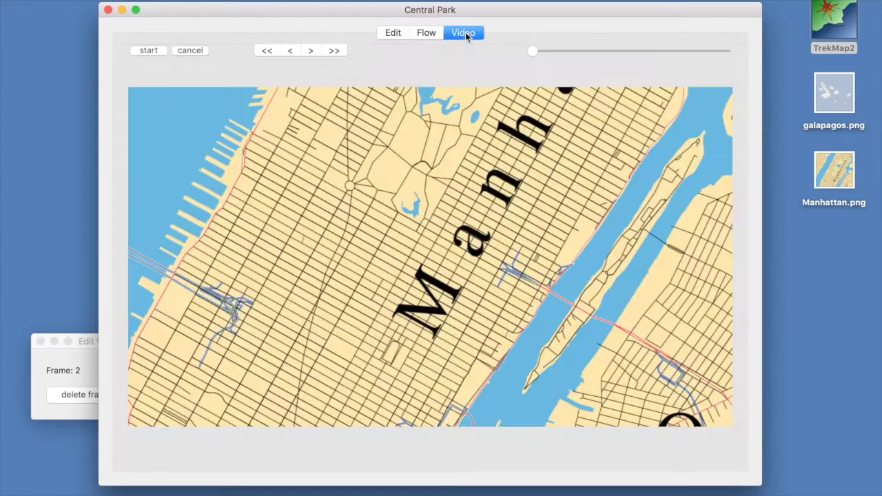
{"action": "left_click", "coordinate": [536, 50]}
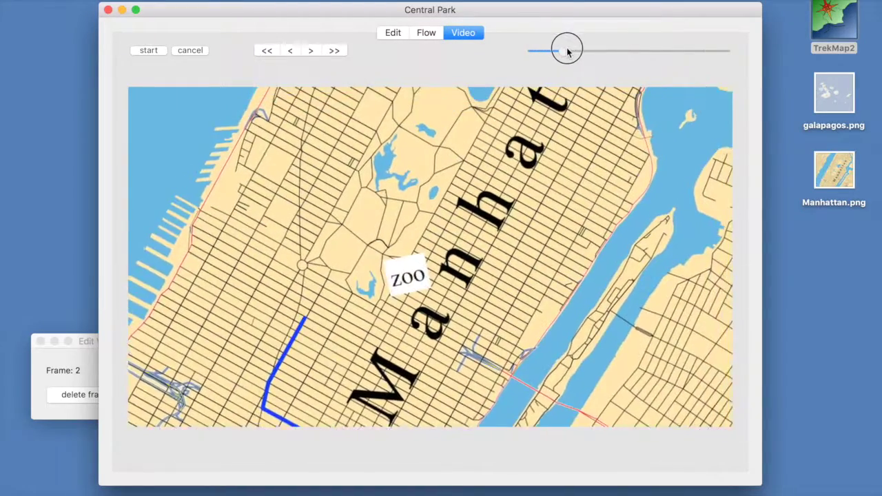